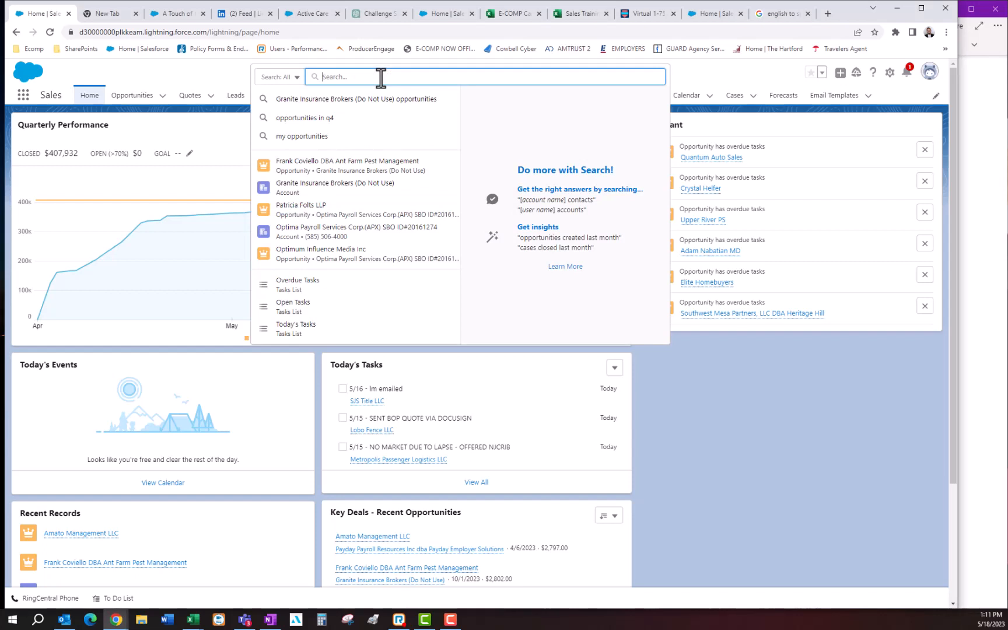
- Search for the payroll rep's contact record and start a new Worker's Comp opportunity from it
{"action": "type", "text": "Sheril"}
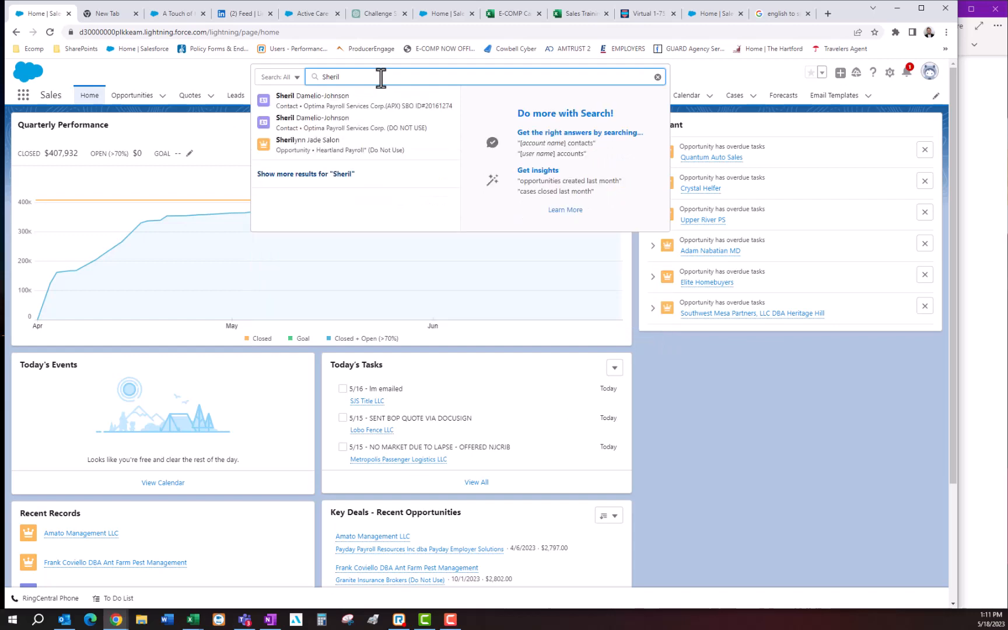
{"action": "left_click", "coordinate": [351, 105]}
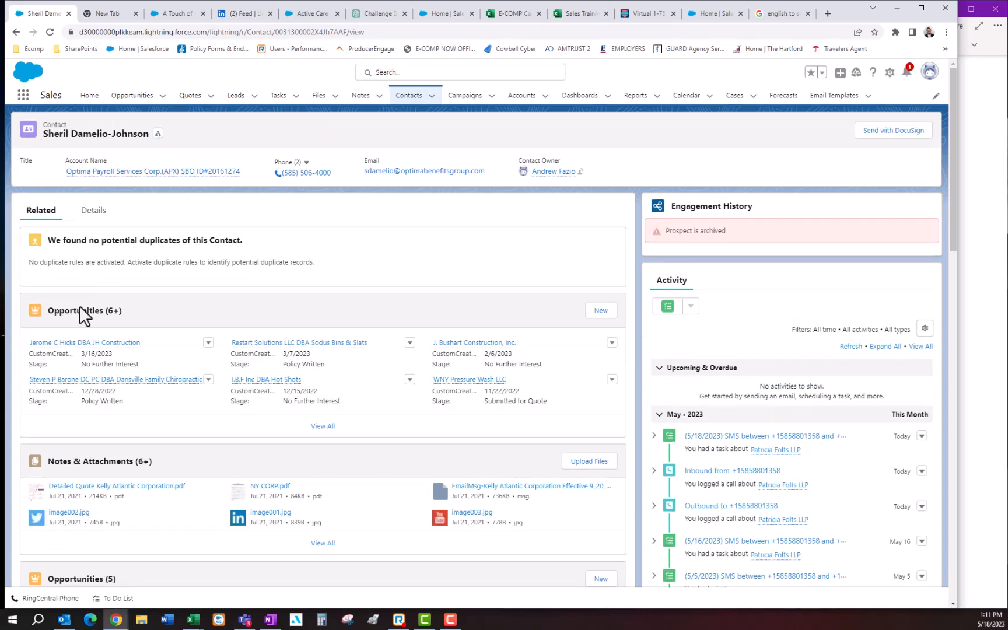
{"action": "left_click", "coordinate": [596, 314]}
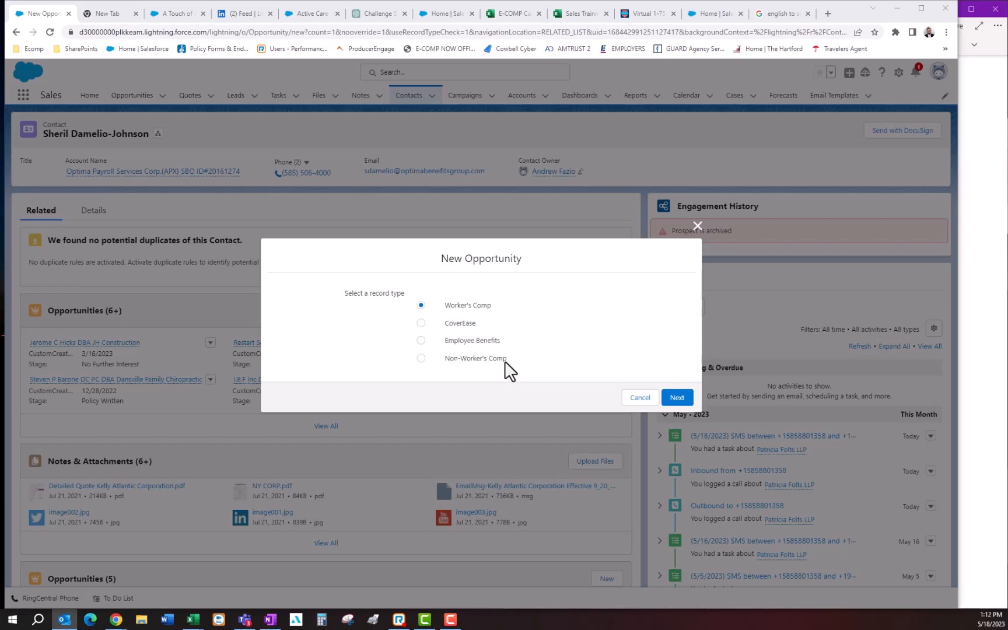
{"action": "left_click", "coordinate": [675, 402]}
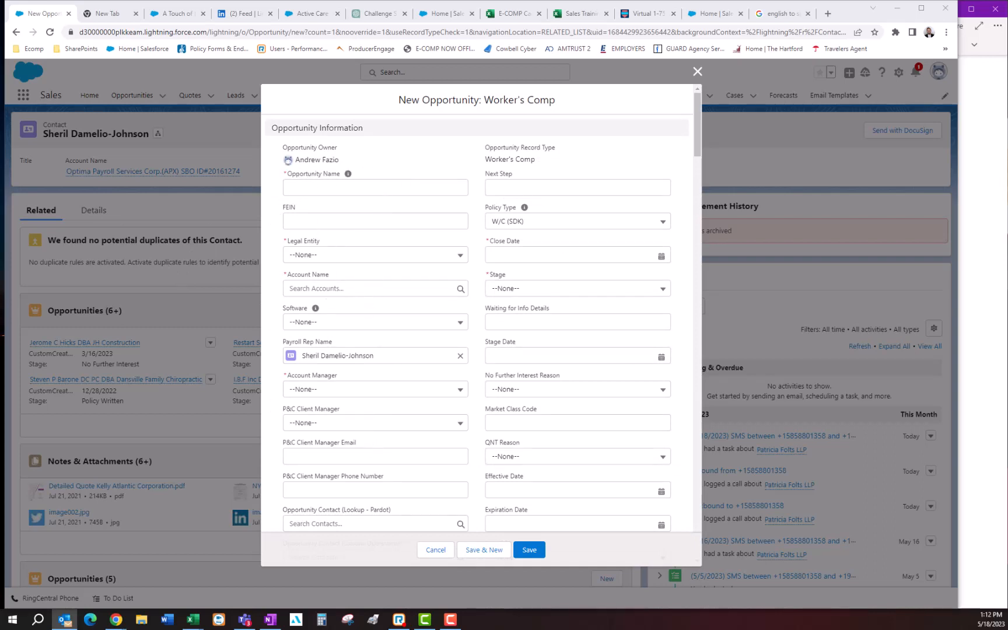
- Fill in the opportunity name and FEIN with the client's details, and set the legal entity to Sole Prop / Partnership
{"action": "left_click", "coordinate": [333, 188]}
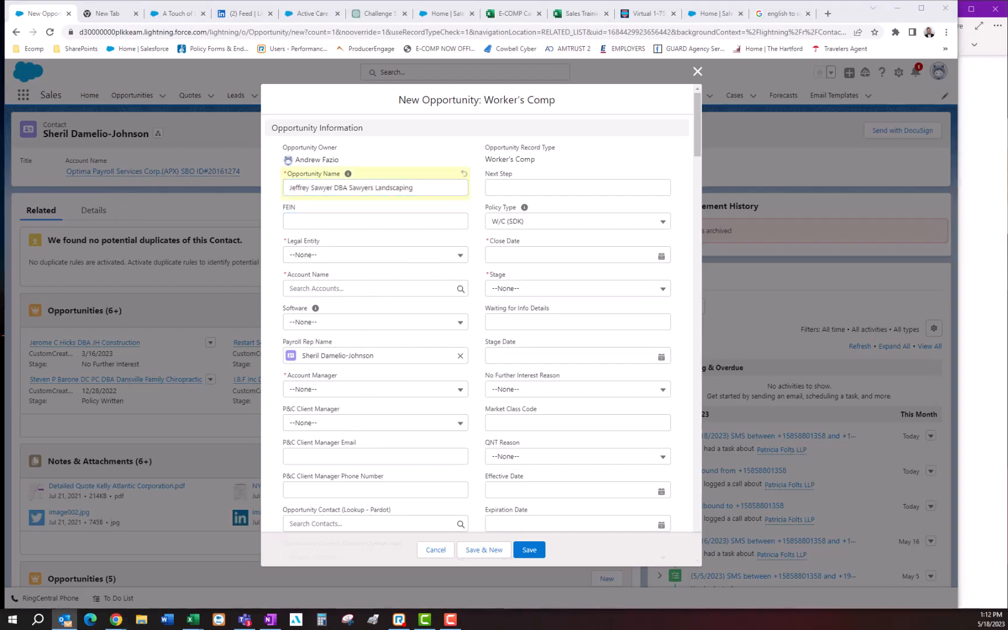
{"action": "left_click", "coordinate": [319, 221]}
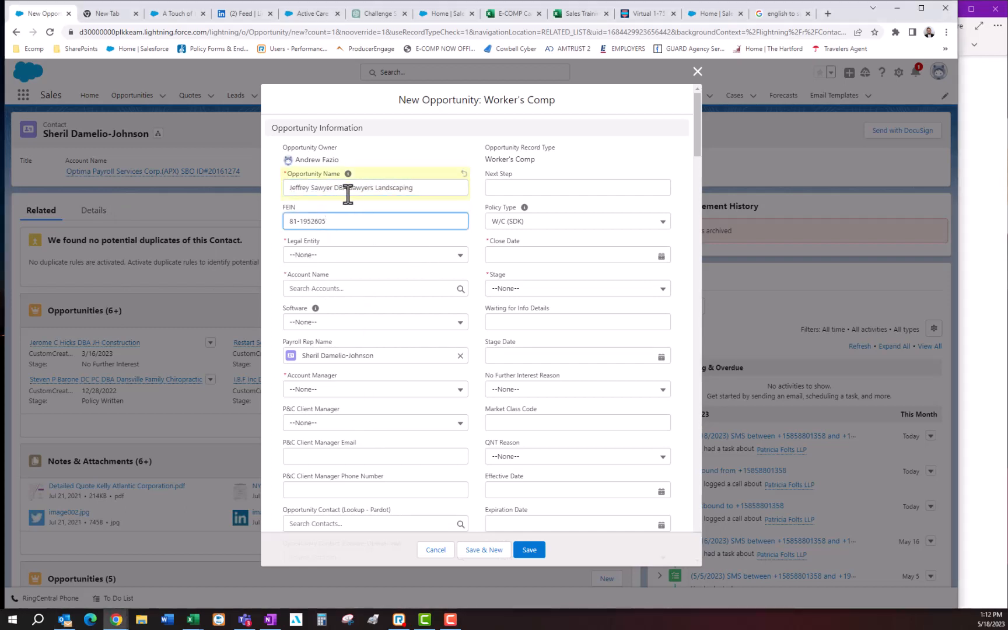
{"action": "left_click", "coordinate": [333, 254]}
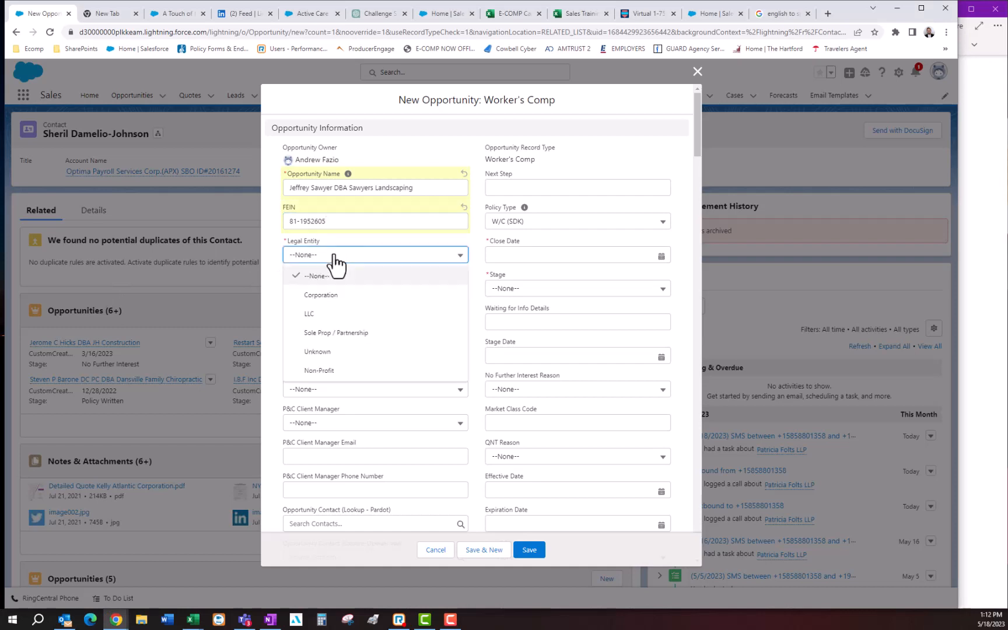
{"action": "left_click", "coordinate": [334, 333]}
- Assign the opportunity to the Optima Payroll Services Corp.(APX) account and set the software to Apex
{"action": "scroll", "coordinate": [347, 291], "scroll_direction": "down", "scroll_amount": 1}
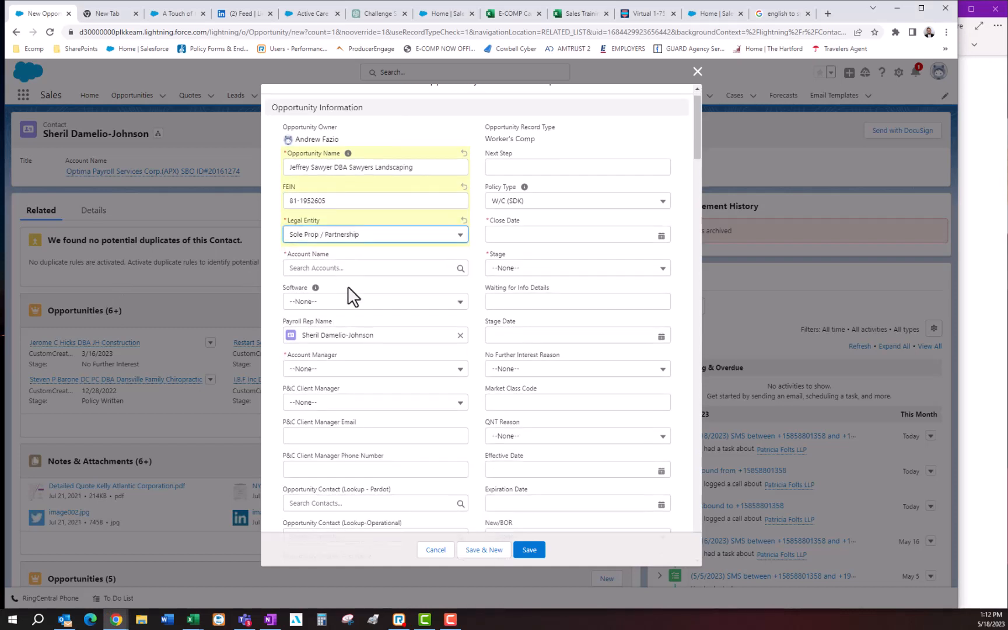
{"action": "left_click", "coordinate": [335, 237]}
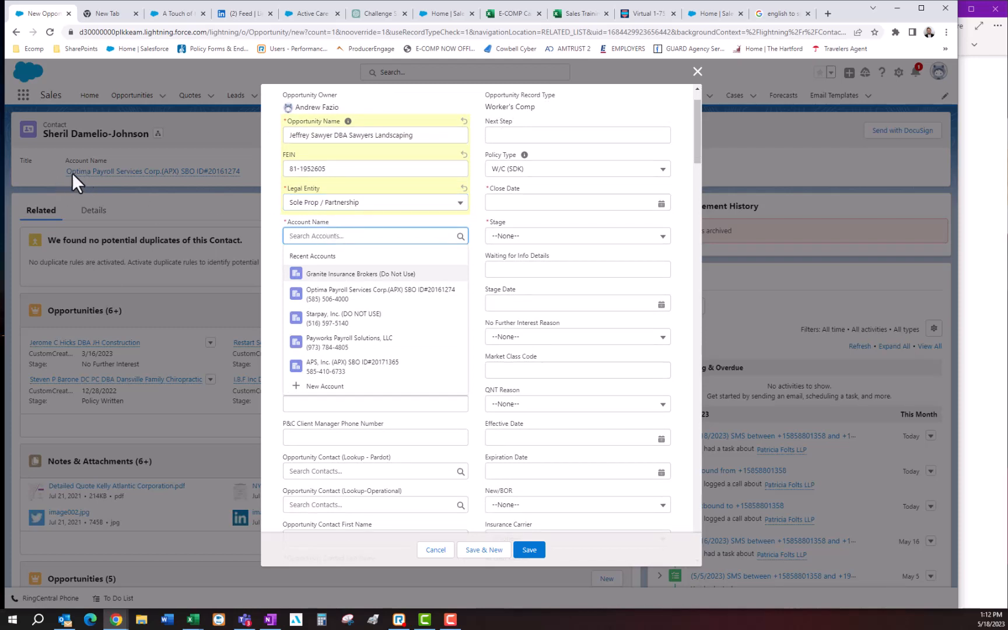
{"action": "type", "text": "Optima"}
{"action": "left_click", "coordinate": [356, 271]}
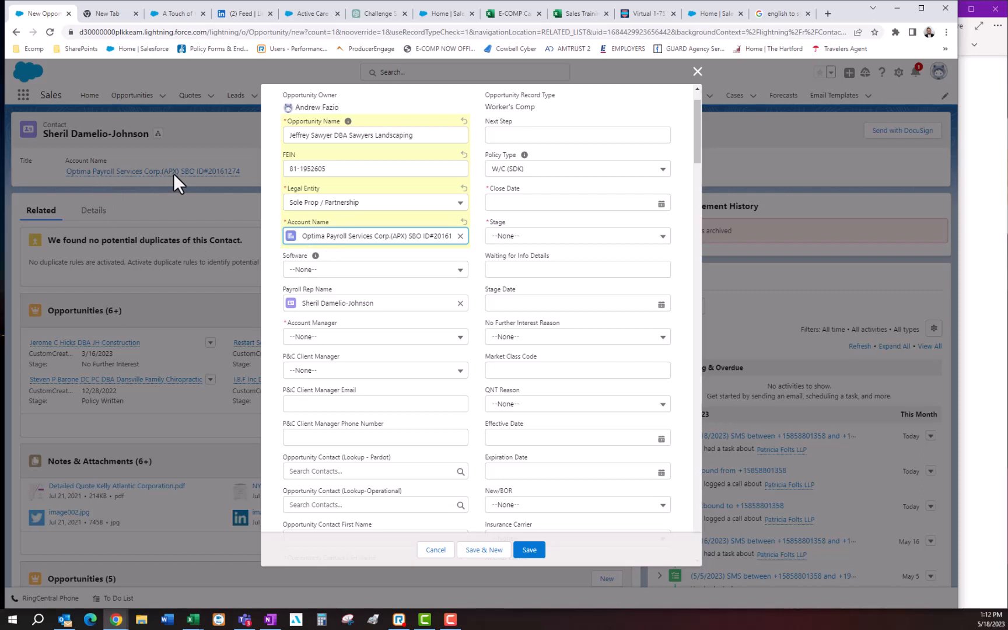
{"action": "left_click", "coordinate": [347, 271]}
{"action": "left_click", "coordinate": [326, 368]}
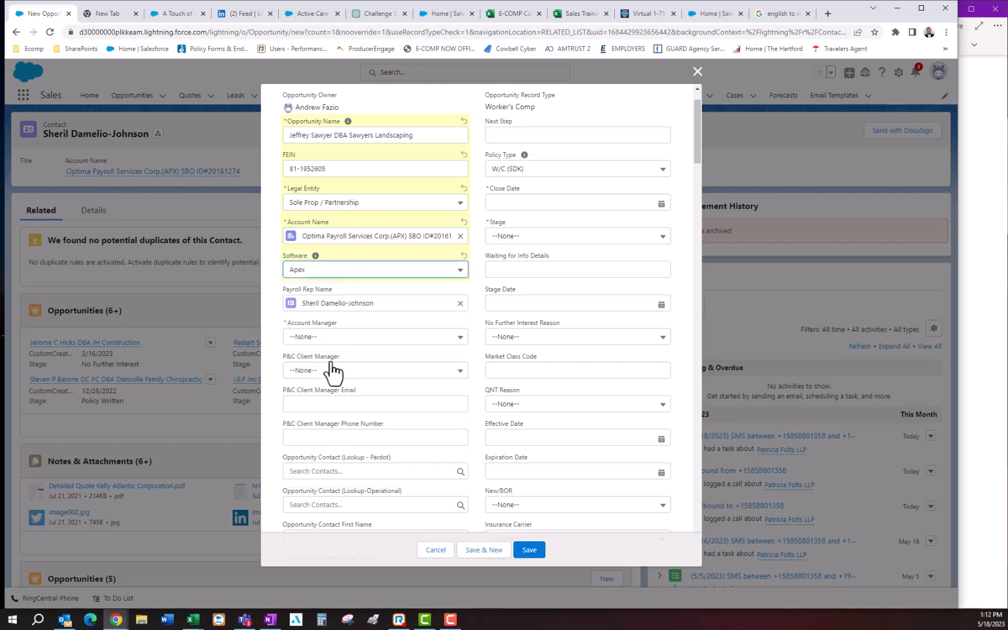
- Set the account manager to the opportunity owner
{"action": "scroll", "coordinate": [280, 240], "scroll_direction": "down", "scroll_amount": 3}
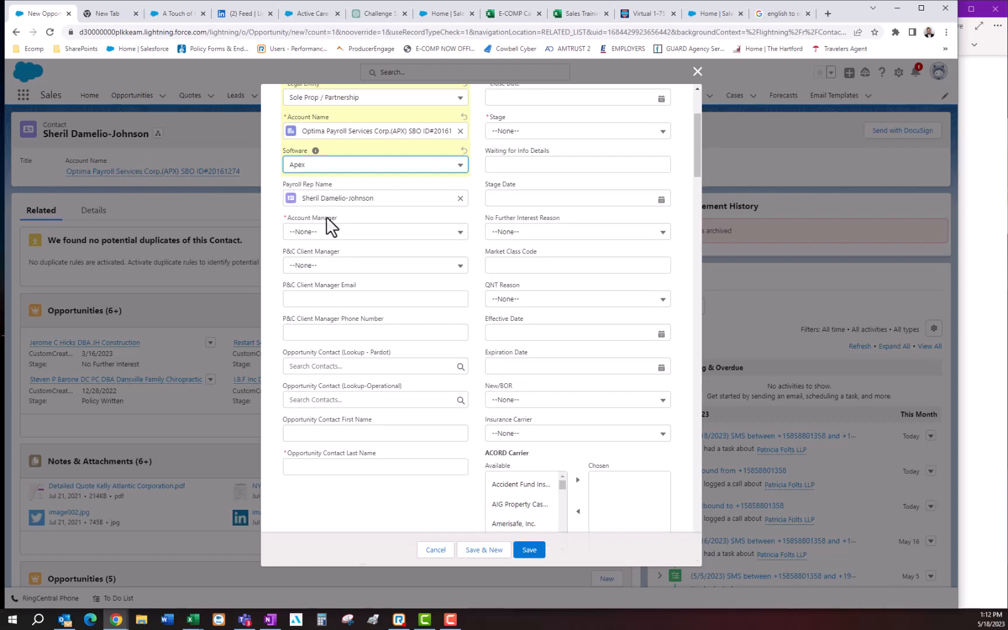
{"action": "left_click", "coordinate": [327, 232]}
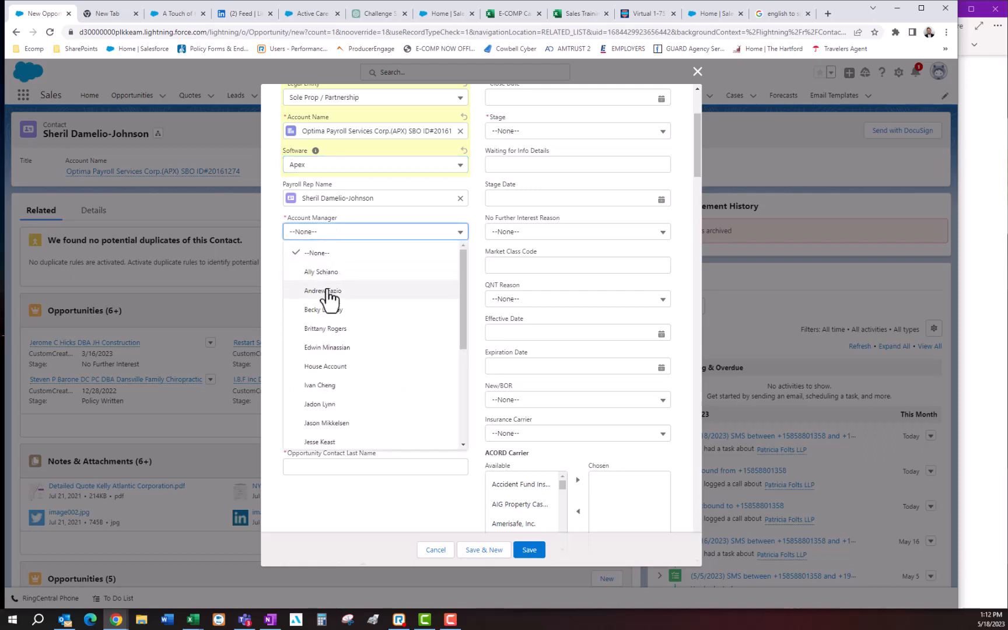
{"action": "left_click", "coordinate": [325, 291]}
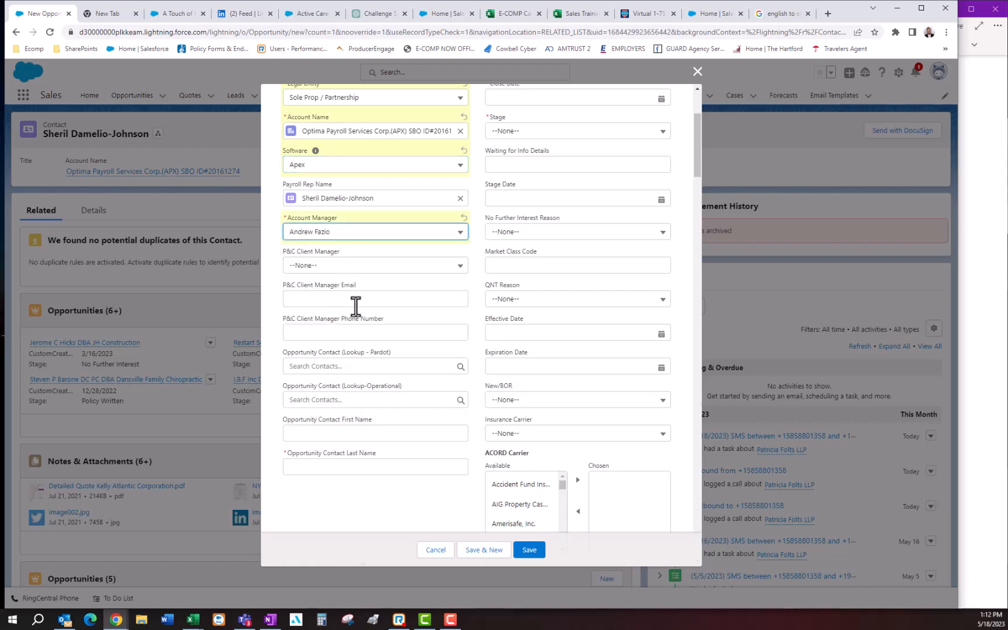
- Enter the client's first and last names in the separate opportunity contact name fields
{"action": "scroll", "coordinate": [360, 300], "scroll_direction": "down", "scroll_amount": 1}
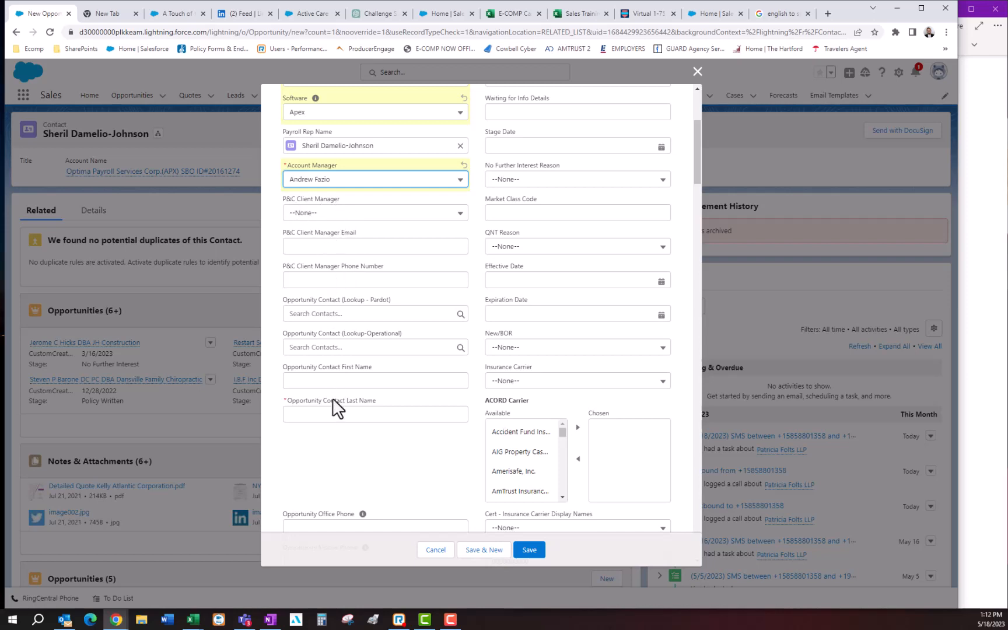
{"action": "left_click", "coordinate": [333, 380]}
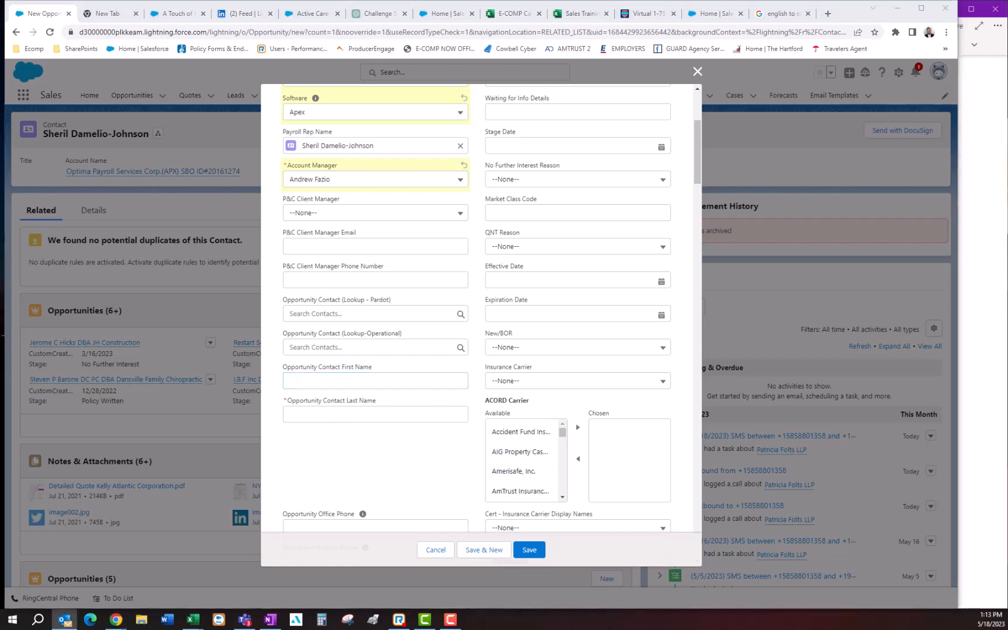
{"action": "left_click", "coordinate": [327, 383]}
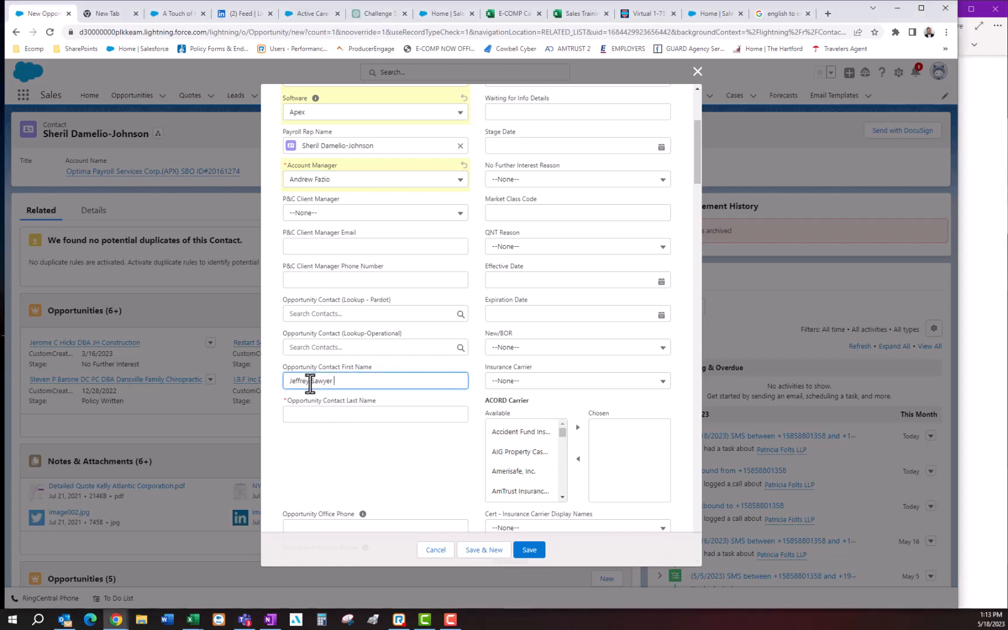
{"action": "left_click_drag", "start_coordinate": [311, 384], "coordinate": [365, 385]}
{"action": "key", "text": "ctrl+x"}
{"action": "left_click", "coordinate": [322, 415]}
{"action": "key", "text": "ctrl+v"}
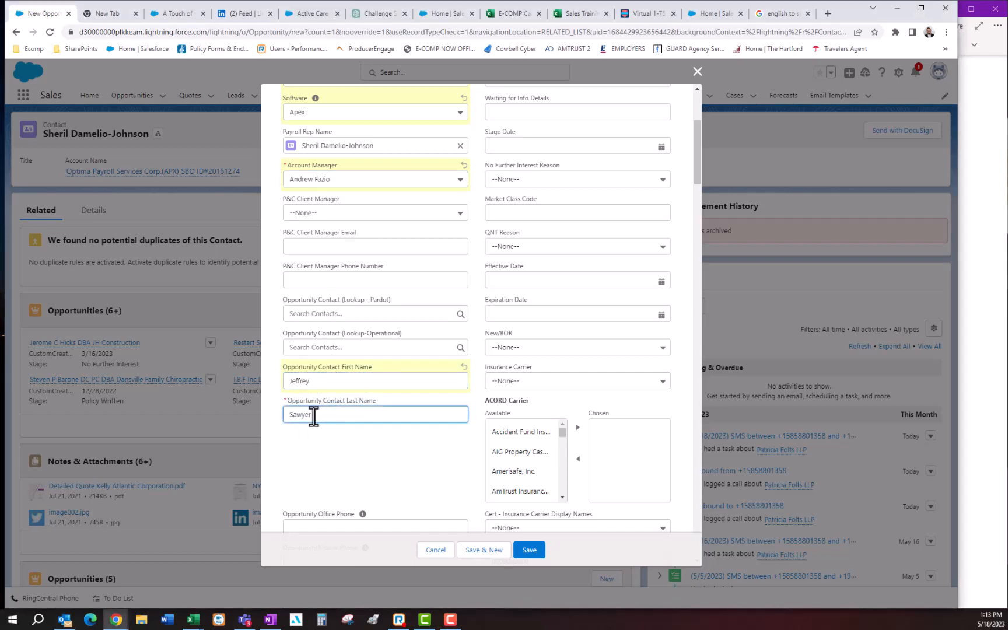
- Copy the client's phone number into both the opportunity office phone and mobile phone fields
{"action": "scroll", "coordinate": [315, 402], "scroll_direction": "down", "scroll_amount": 3}
{"action": "key", "text": "alt+Tab"}
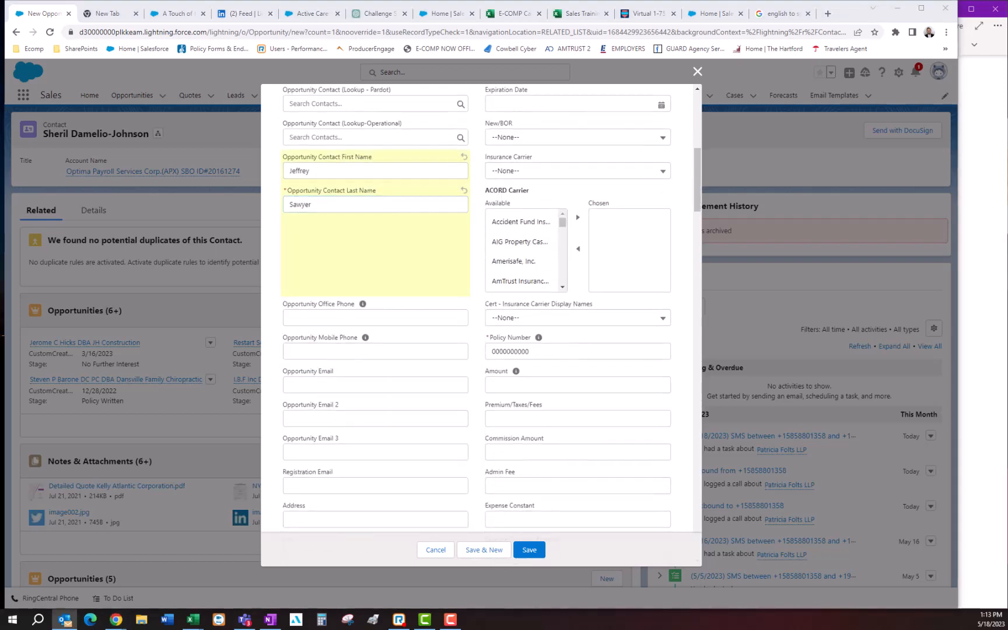
{"action": "left_click", "coordinate": [315, 320]}
{"action": "key", "text": "ctrl+v"}
{"action": "left_click", "coordinate": [315, 350]}
{"action": "key", "text": "ctrl+v"}
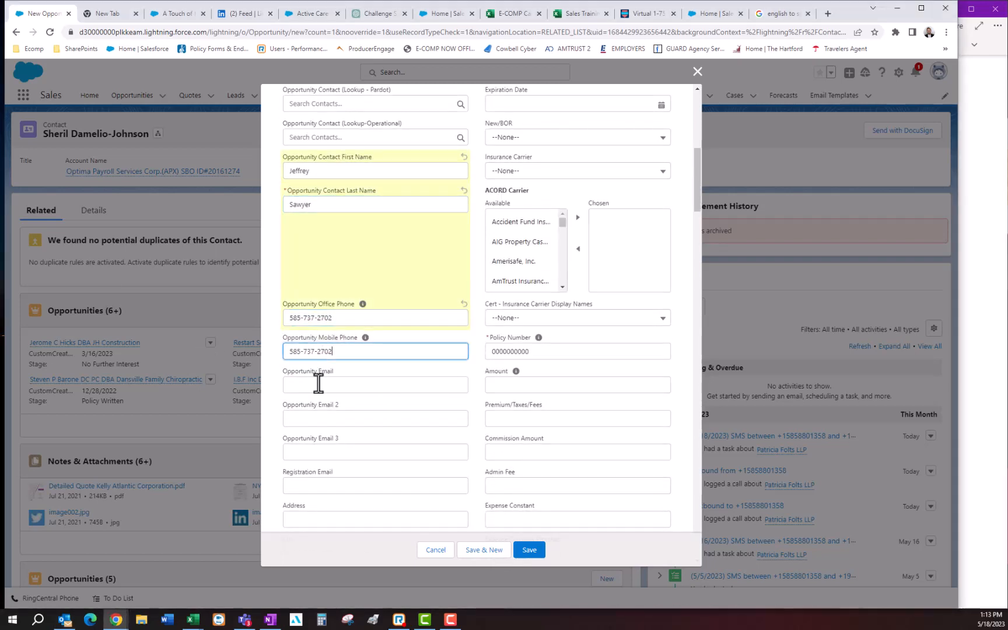
- Copy the client's e-mail address into the main Opportunity Email field
{"action": "left_click", "coordinate": [315, 384]}
{"action": "key", "text": "alt+Tab"}
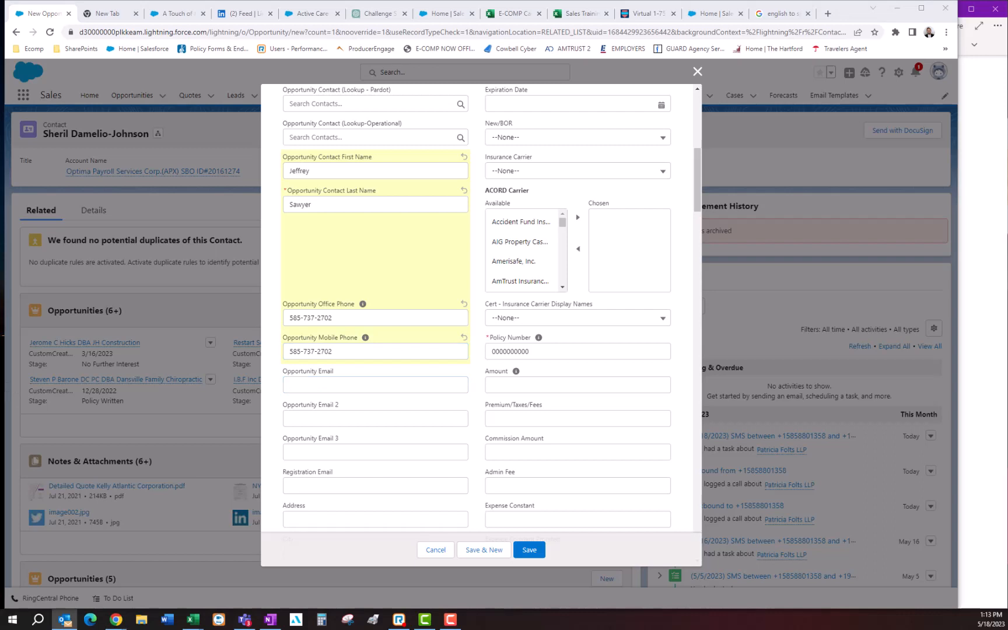
{"action": "scroll", "coordinate": [333, 371], "scroll_direction": "down", "scroll_amount": 2}
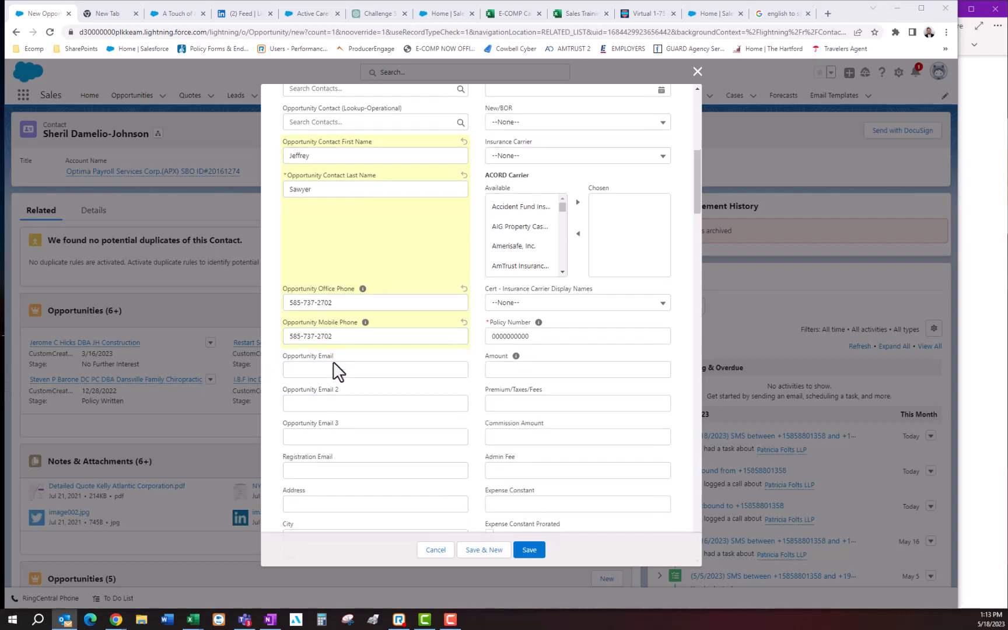
{"action": "left_click", "coordinate": [313, 281]}
{"action": "key", "text": "ctrl+v"}
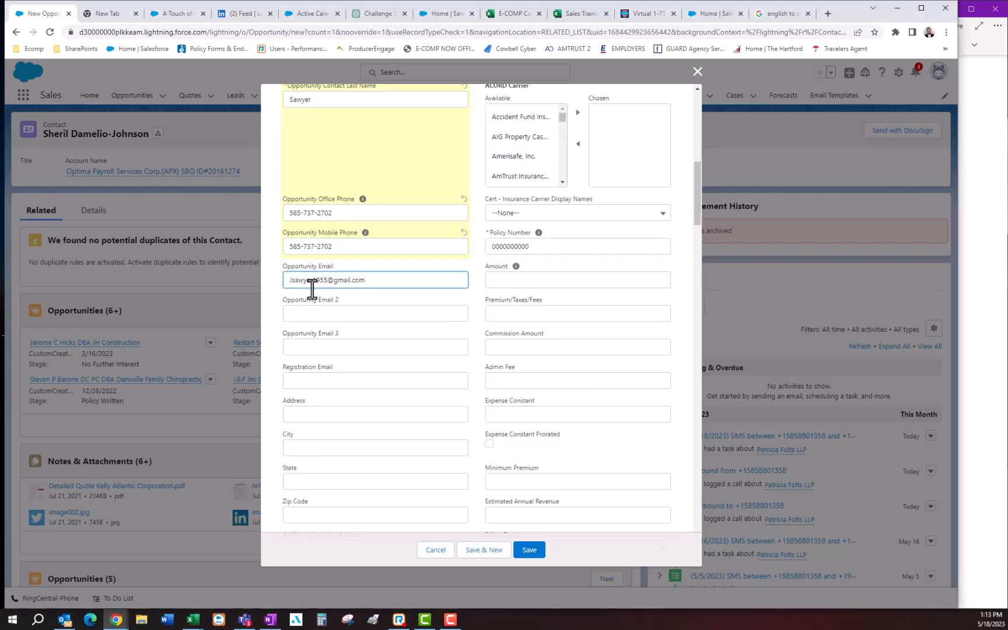
- Fill in the client's street address, city, state and zip code in the opportunity's address fields
{"action": "key", "text": "alt+Tab"}
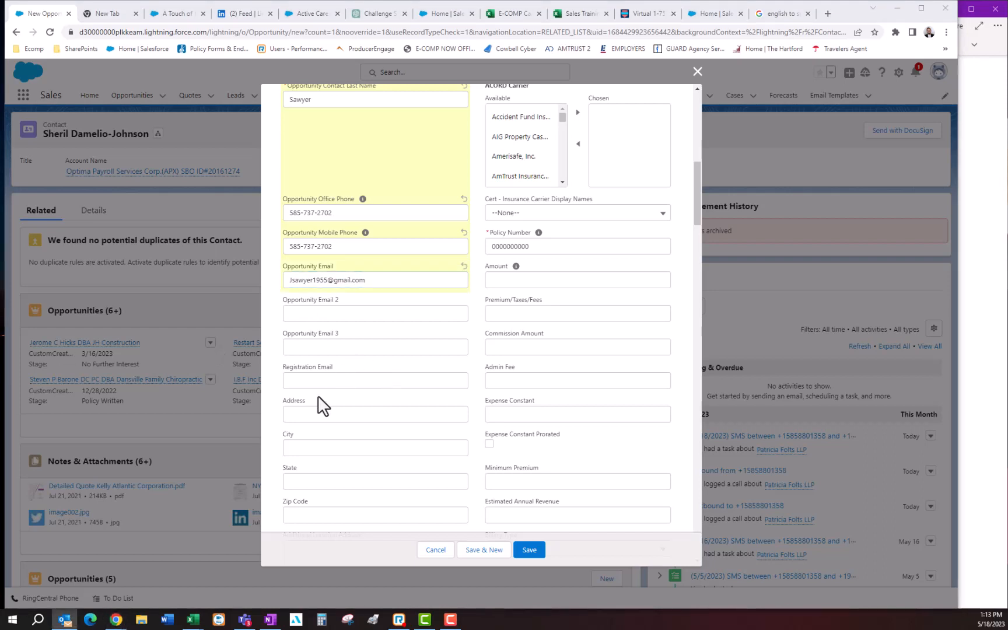
{"action": "left_click", "coordinate": [324, 414]}
{"action": "key", "text": "ctrl+v"}
{"action": "scroll", "coordinate": [371, 371], "scroll_direction": "down", "scroll_amount": 2}
{"action": "key", "text": "alt+Tab"}
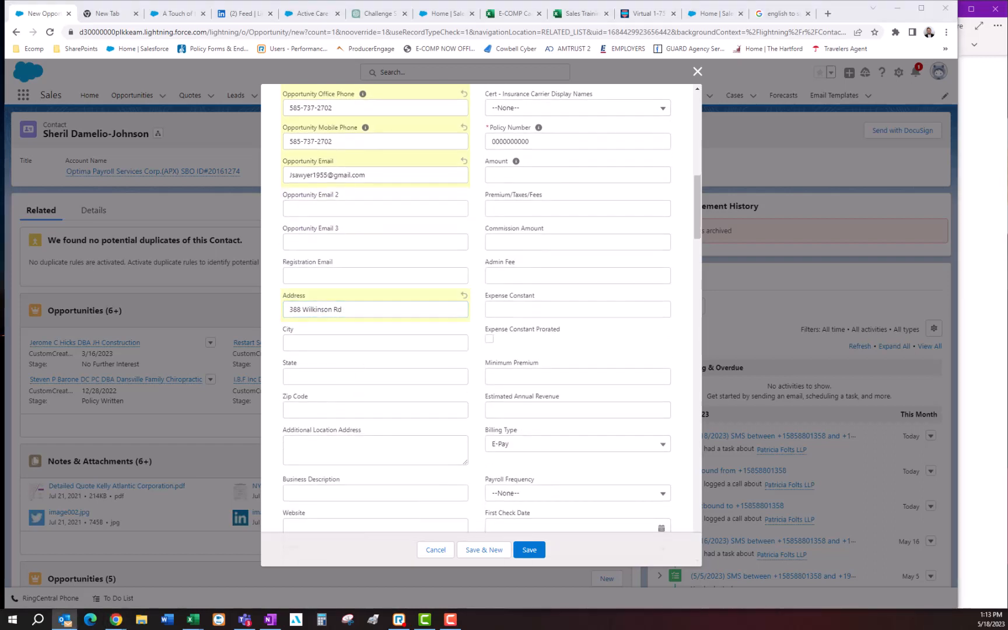
{"action": "left_click", "coordinate": [321, 344]}
{"action": "key", "text": "ctrl+v"}
{"action": "left_click", "coordinate": [302, 376]}
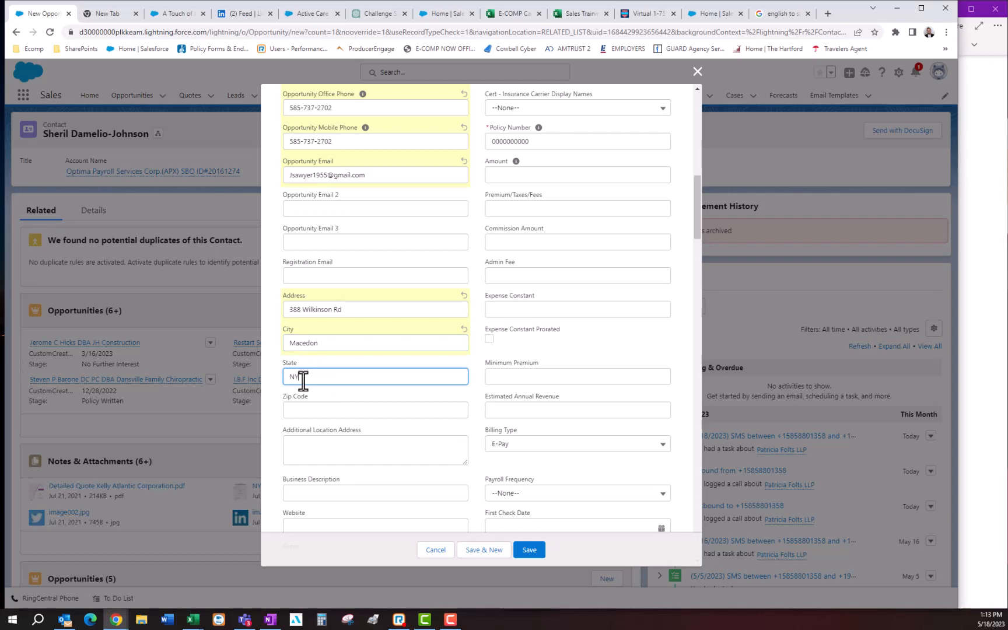
{"action": "type", "text": "NY"}
{"action": "left_click", "coordinate": [309, 408]}
{"action": "type", "text": "14502"}
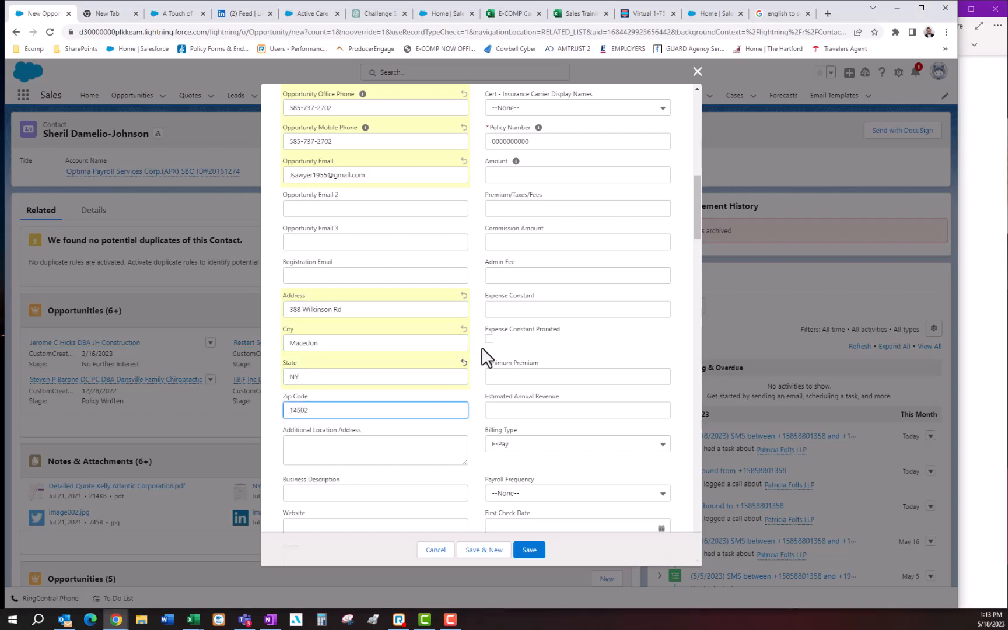
{"action": "scroll", "coordinate": [484, 353], "scroll_direction": "down", "scroll_amount": 3}
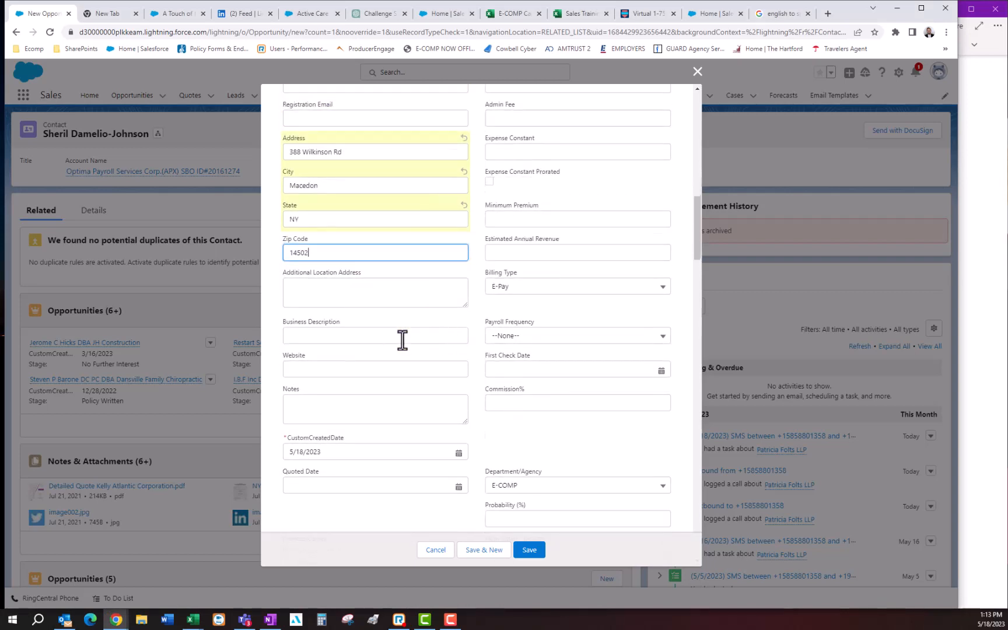
- Set the business description to "Landscaping. Seasonal Landscaper from April – August."
{"action": "left_click", "coordinate": [315, 290]}
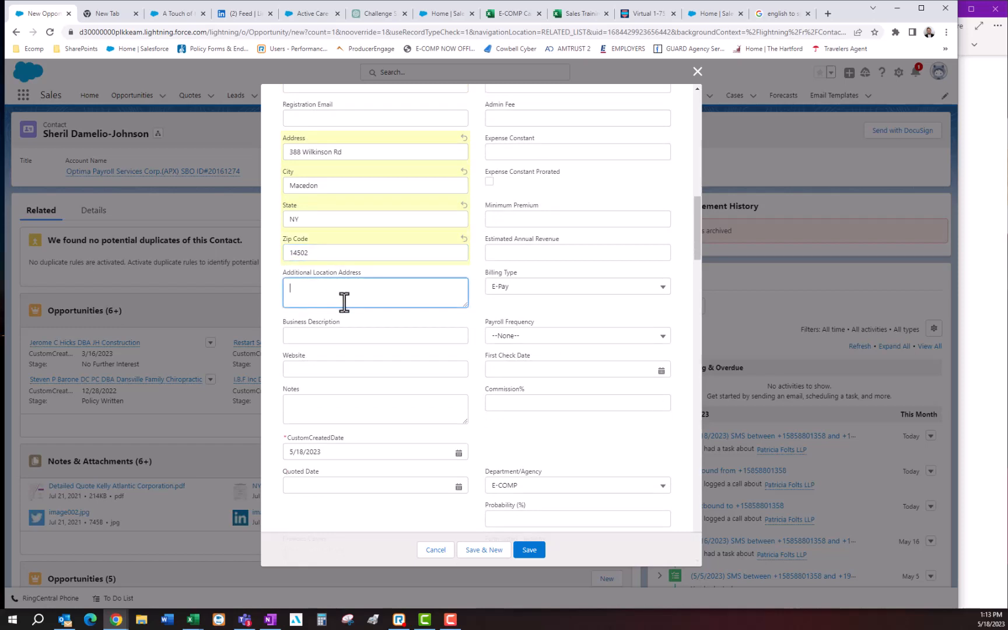
{"action": "left_click", "coordinate": [337, 335]}
{"action": "key", "text": "alt+Tab"}
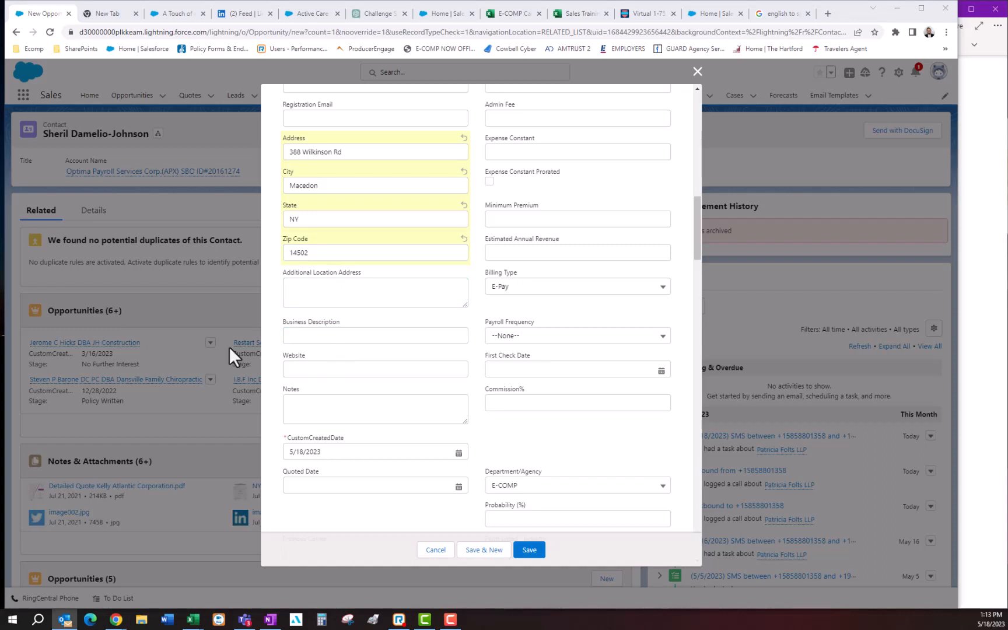
{"action": "left_click", "coordinate": [306, 337]}
{"action": "key", "text": "ctrl+v"}
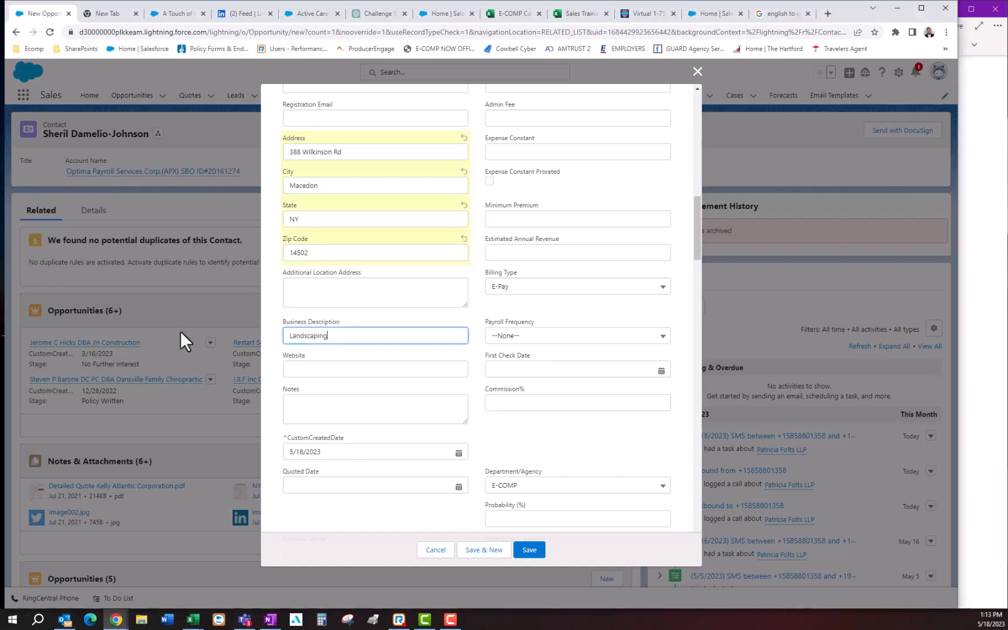
{"action": "left_click", "coordinate": [363, 337]}
{"action": "type", "text": "."}
{"action": "key", "text": "ctrl+v"}
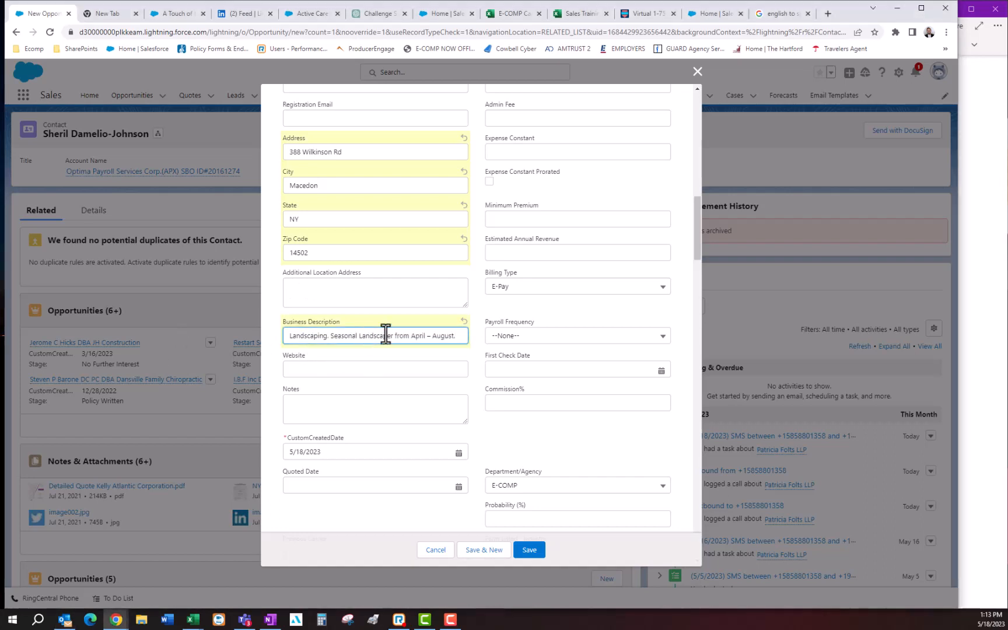
- Add the note "Seasonal Landscaper from April – August." to the opportunity
{"action": "left_click", "coordinate": [330, 370]}
{"action": "left_click", "coordinate": [324, 412]}
{"action": "scroll", "coordinate": [331, 396], "scroll_direction": "down", "scroll_amount": 3}
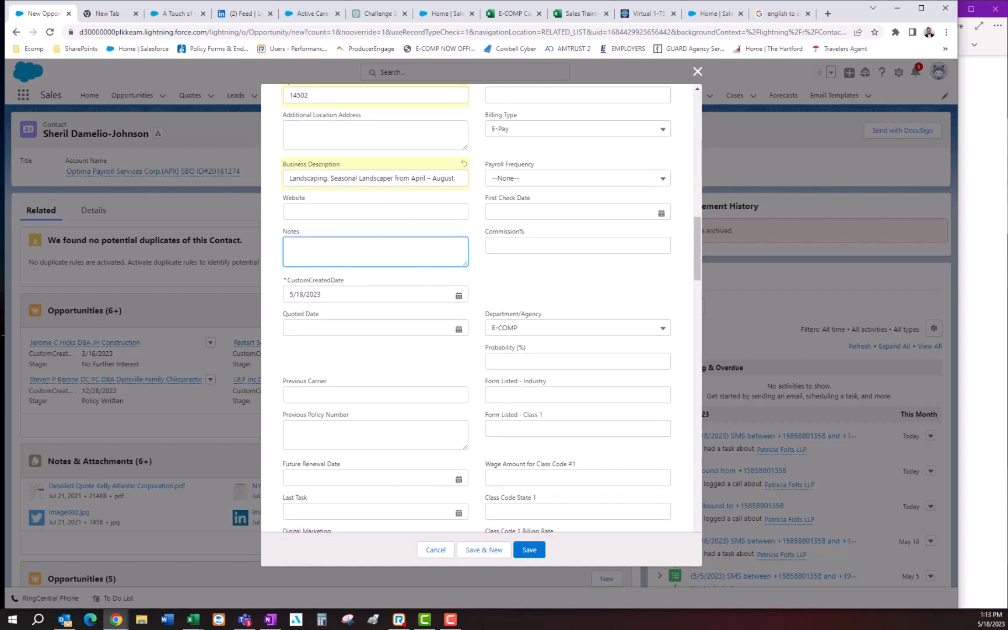
{"action": "key", "text": "alt+Tab"}
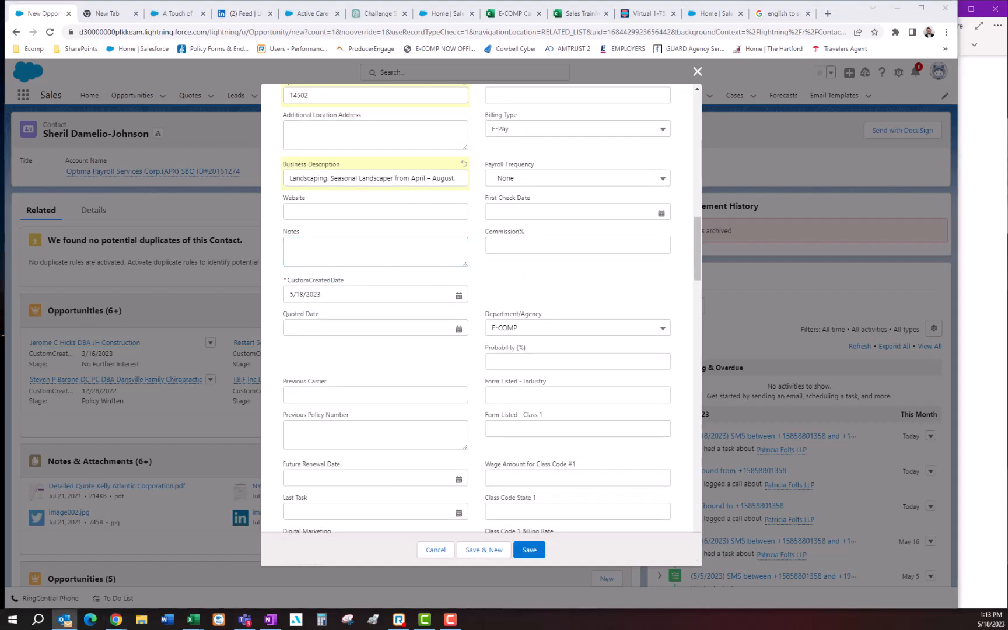
{"action": "left_click", "coordinate": [311, 255]}
{"action": "key", "text": "ctrl+v"}
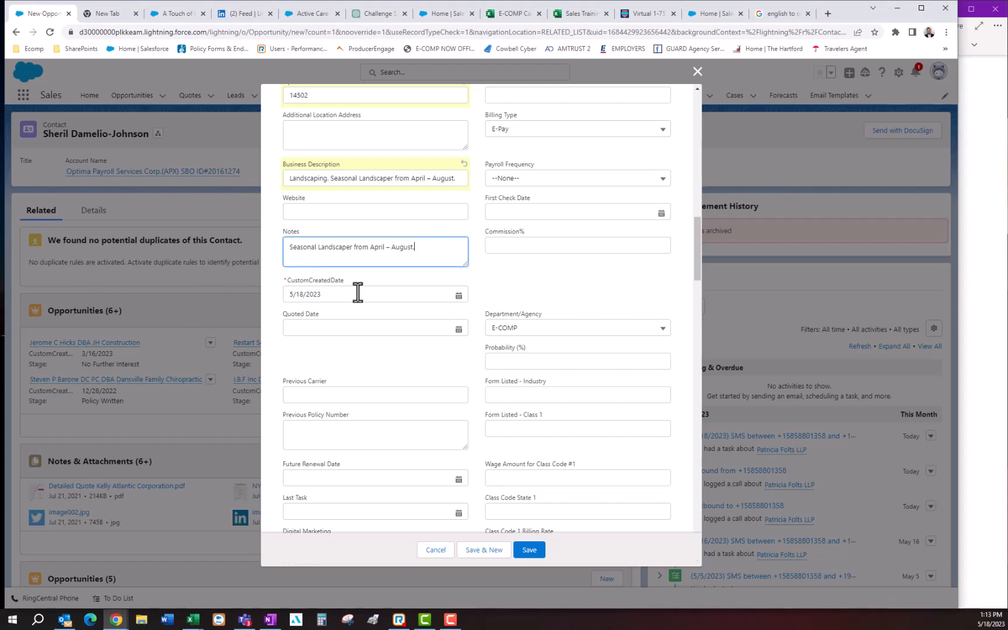
- Review the rest of the opportunity form, from the previous carrier and policy number fields to the class code fields
{"action": "scroll", "coordinate": [373, 323], "scroll_direction": "down", "scroll_amount": 1}
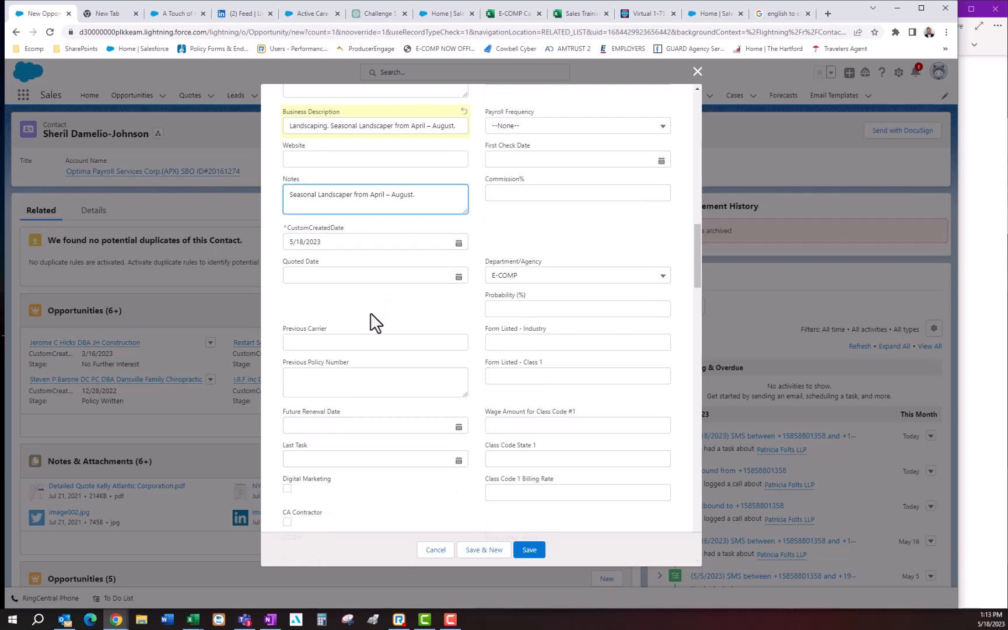
{"action": "left_click", "coordinate": [343, 343]}
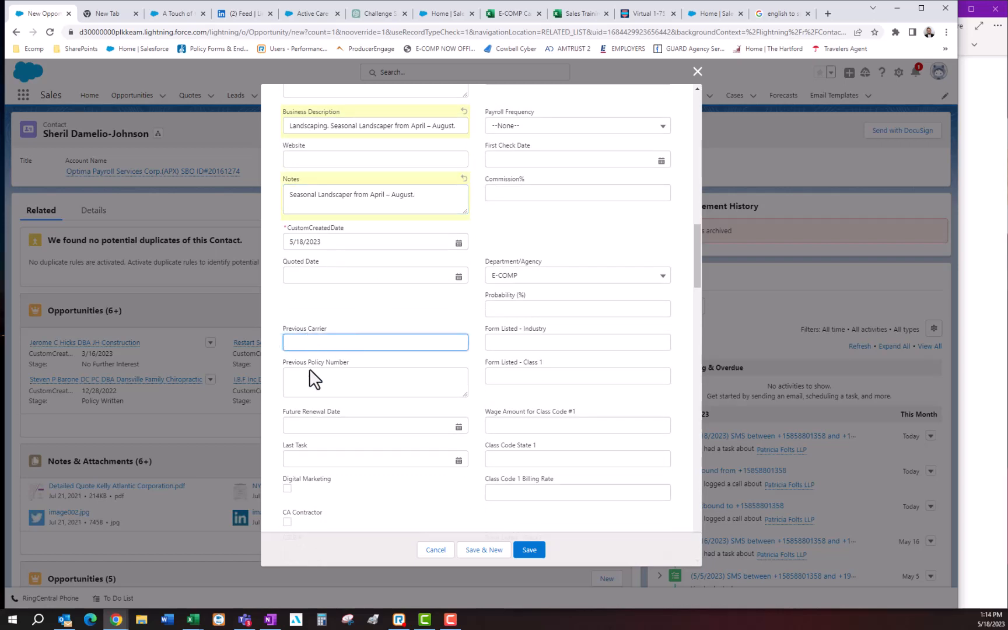
{"action": "scroll", "coordinate": [359, 427], "scroll_direction": "down", "scroll_amount": 1}
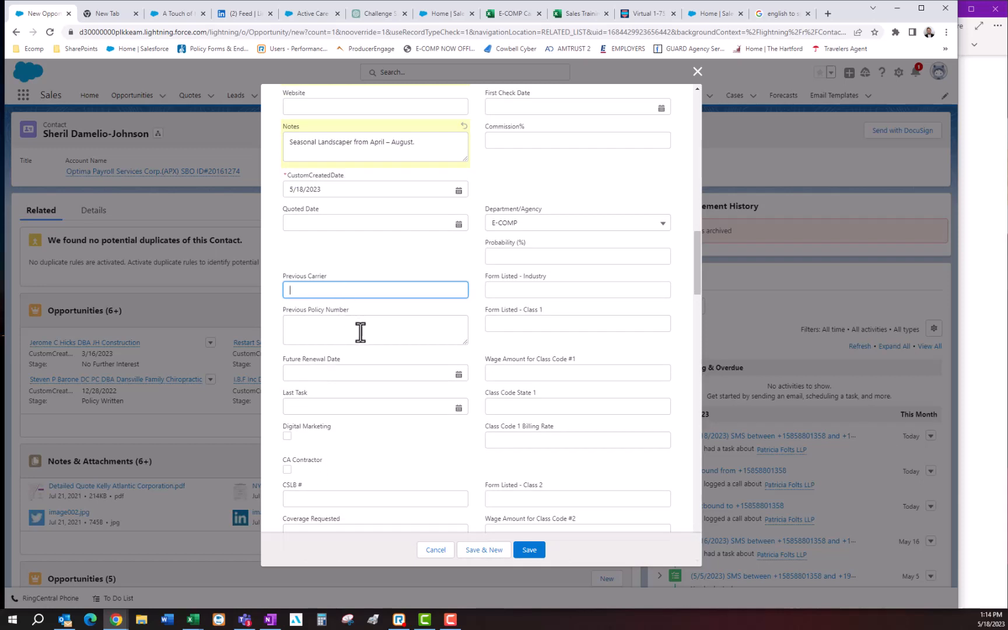
{"action": "scroll", "coordinate": [359, 330], "scroll_direction": "down", "scroll_amount": 2}
{"action": "scroll", "coordinate": [350, 324], "scroll_direction": "down", "scroll_amount": 4}
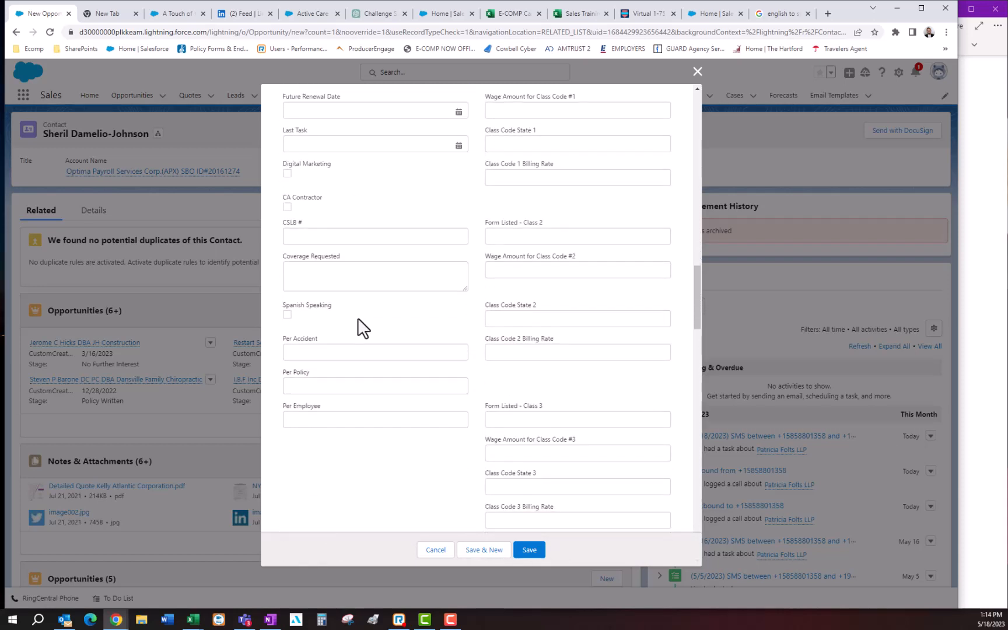
{"action": "scroll", "coordinate": [347, 361], "scroll_direction": "down", "scroll_amount": 5}
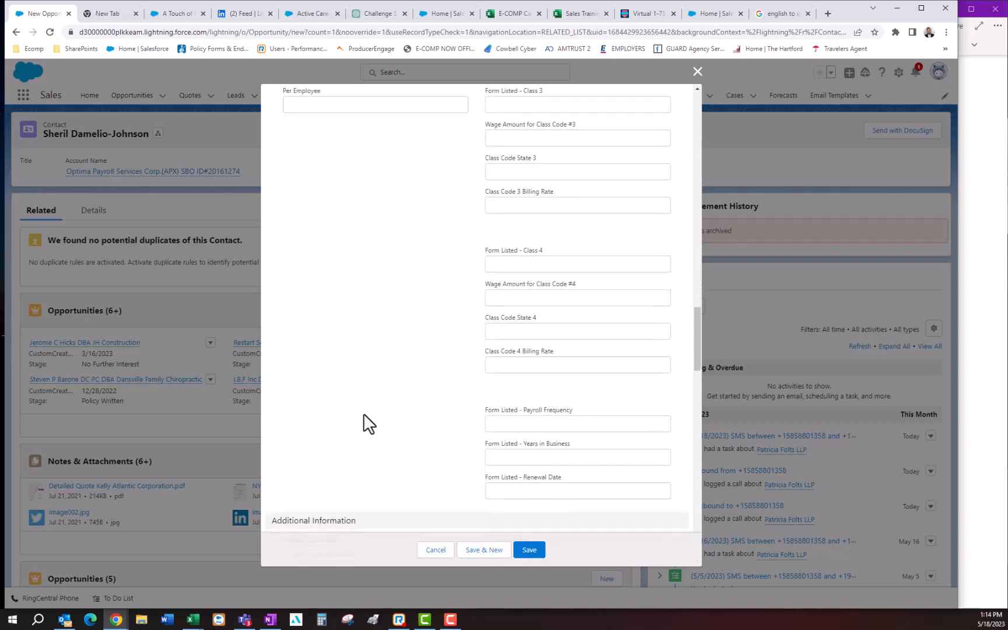
{"action": "scroll", "coordinate": [367, 385], "scroll_direction": "up", "scroll_amount": 15}
{"action": "scroll", "coordinate": [416, 245], "scroll_direction": "up", "scroll_amount": 10}
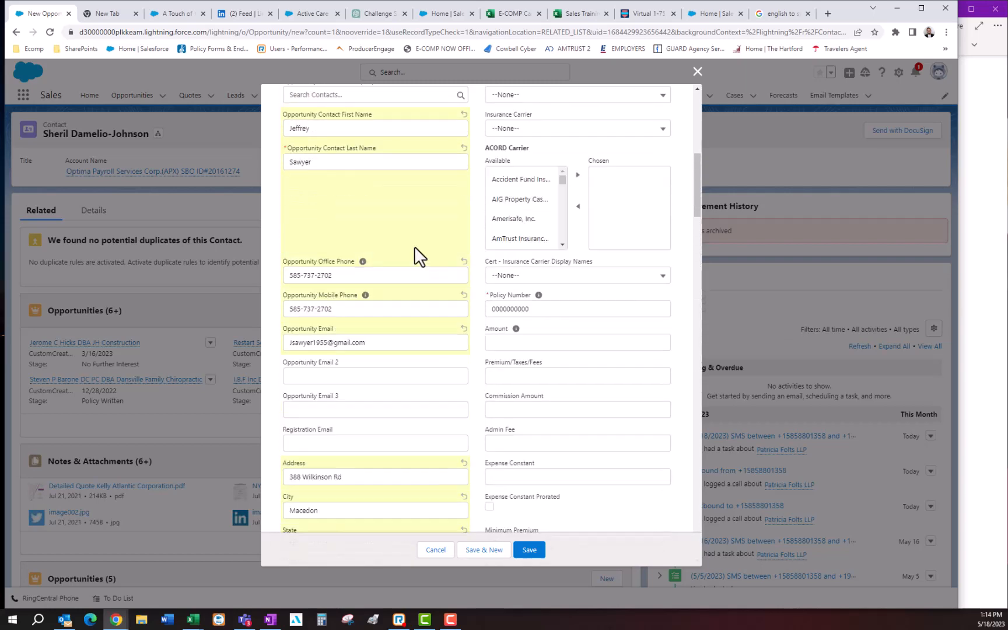
{"action": "scroll", "coordinate": [465, 235], "scroll_direction": "up", "scroll_amount": 4}
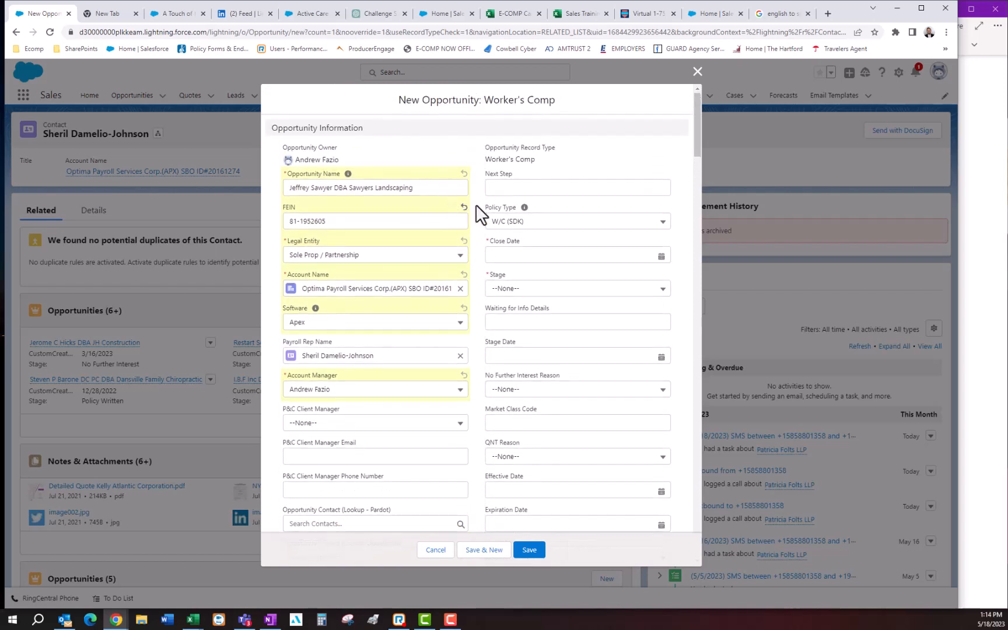
- Set the opportunity's next step to "5/18 - lead in, quoting" and its close date to 10/1/2023
{"action": "left_click", "coordinate": [516, 187]}
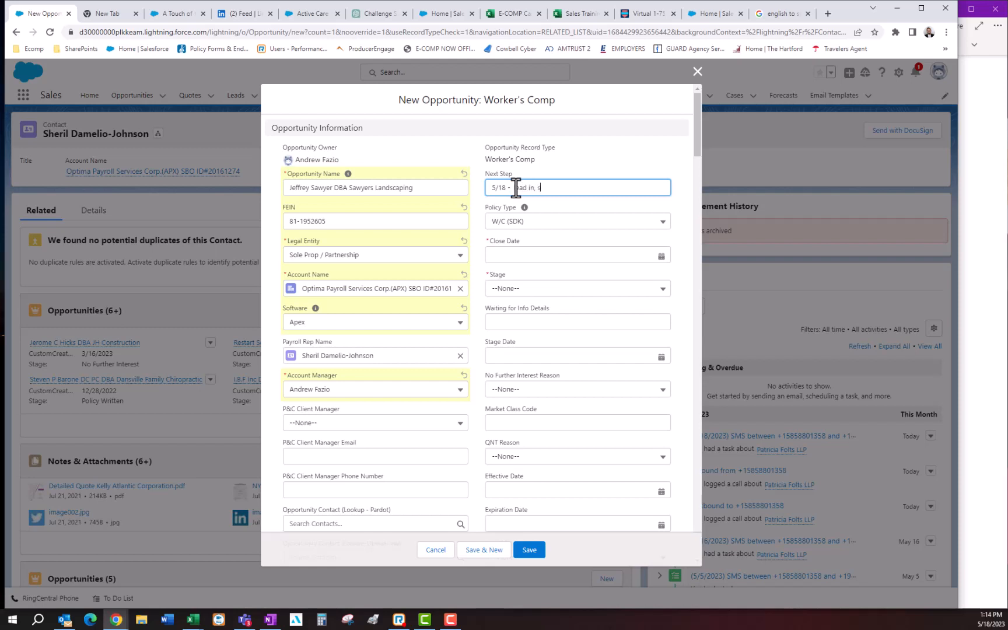
{"action": "type", "text": "5/18 -  lead in, quoting"}
{"action": "left_click", "coordinate": [512, 254]}
{"action": "type", "text": "10/"}
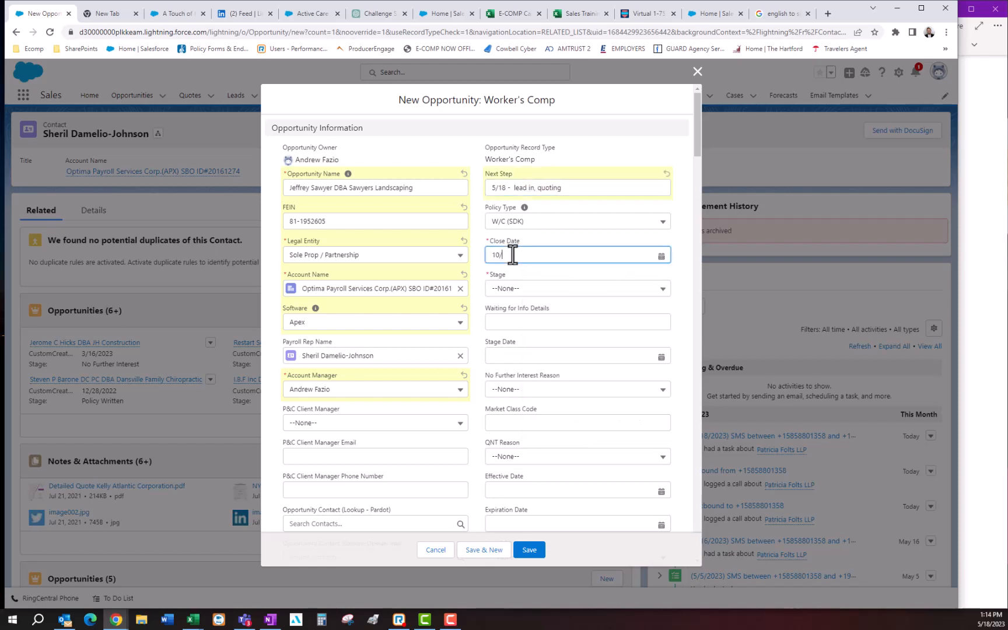
{"action": "type", "text": "1/2023"}
- Set the opportunity's stage to Referral Received
{"action": "scroll", "coordinate": [561, 291], "scroll_direction": "down", "scroll_amount": 1}
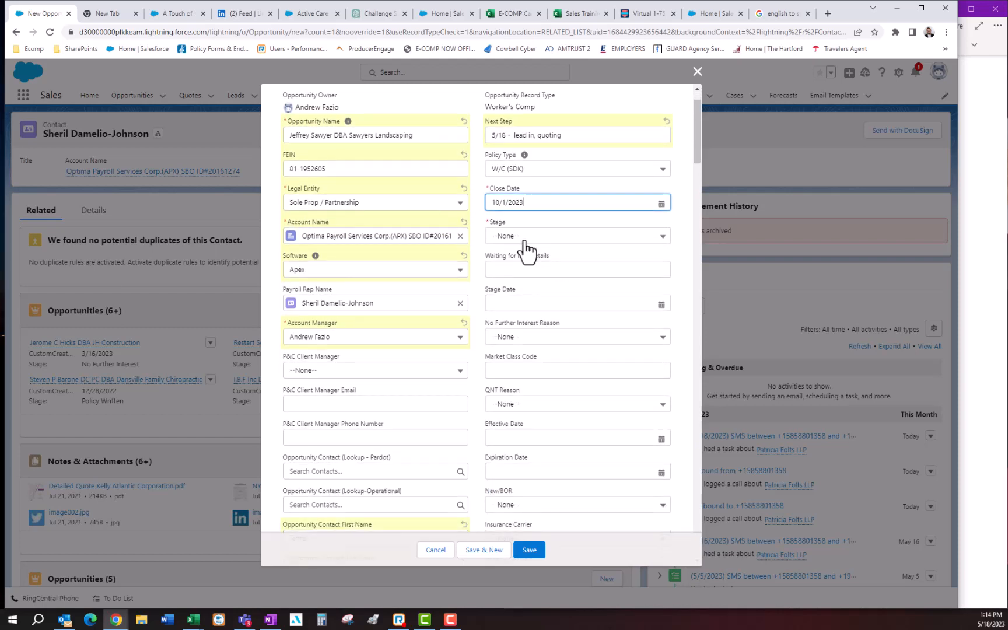
{"action": "left_click", "coordinate": [524, 238]}
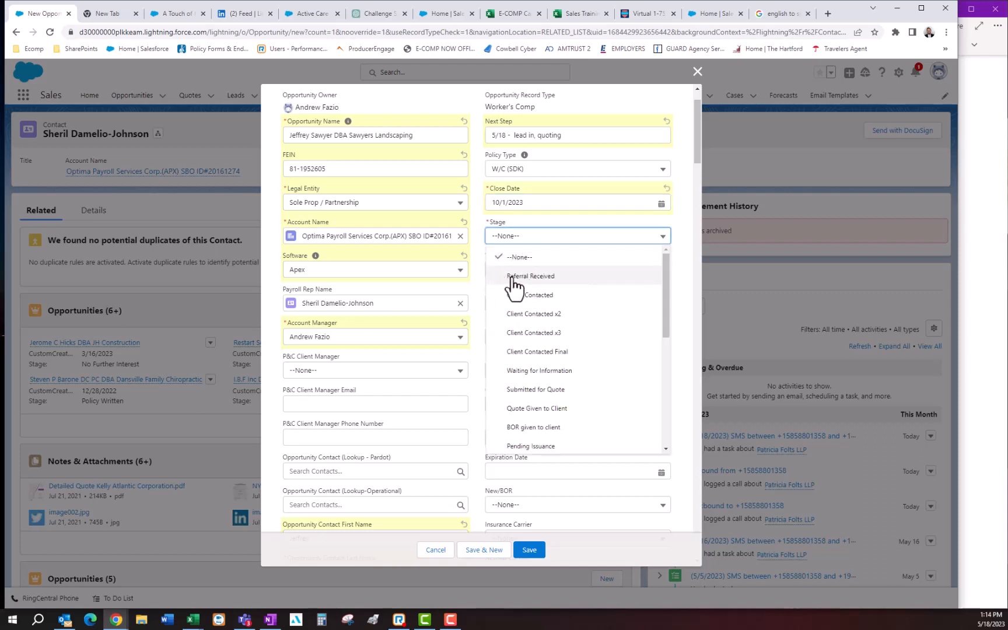
{"action": "left_click", "coordinate": [529, 281]}
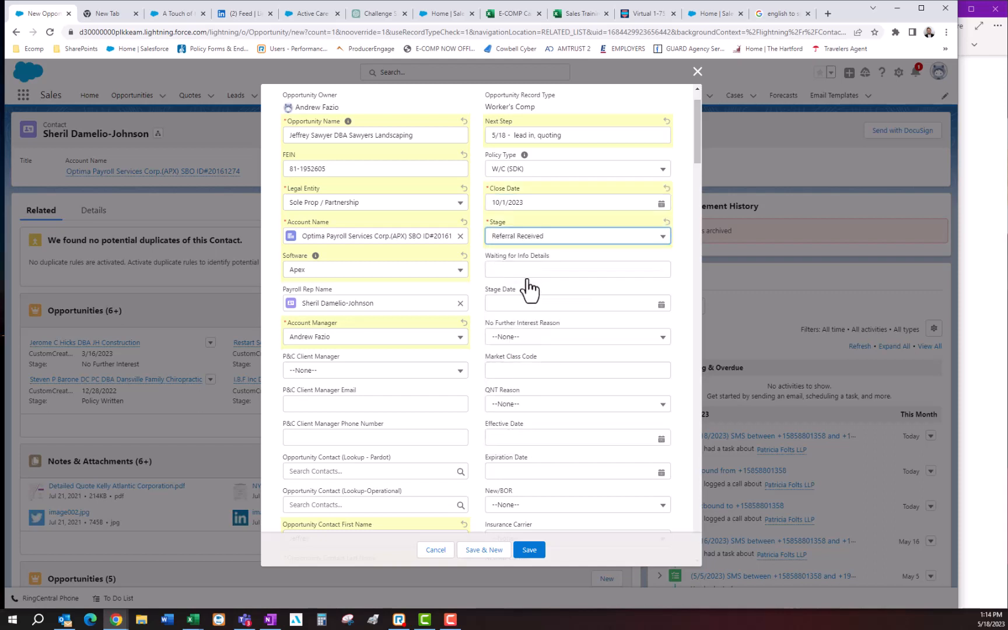
- Set the opportunity's effective date to 4/30/2023
{"action": "scroll", "coordinate": [545, 288], "scroll_direction": "down", "scroll_amount": 3}
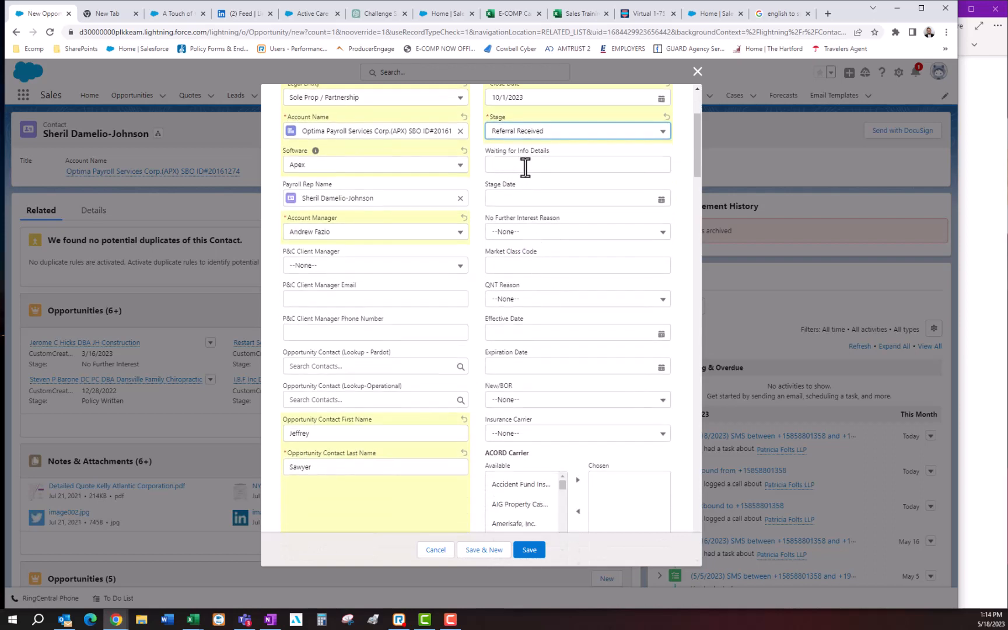
{"action": "scroll", "coordinate": [524, 283], "scroll_direction": "down", "scroll_amount": 3}
{"action": "left_click", "coordinate": [510, 230]}
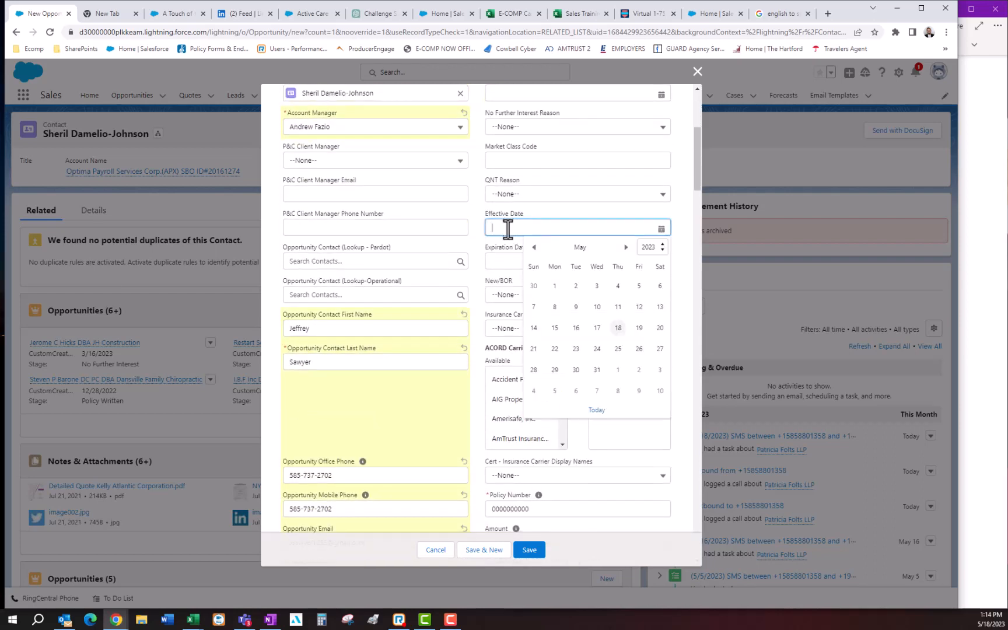
{"action": "left_click", "coordinate": [620, 340]}
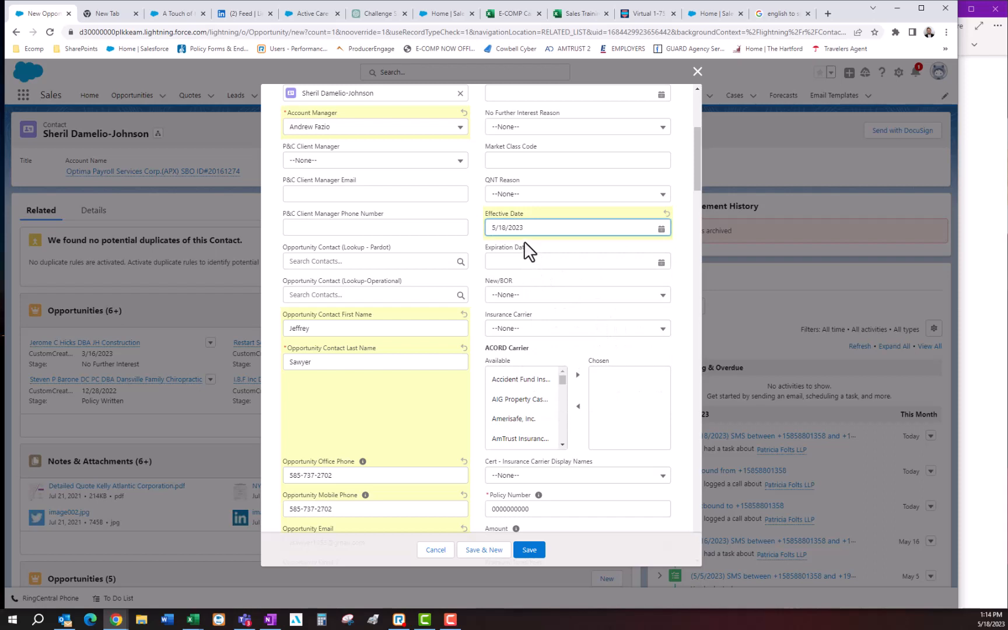
{"action": "left_click_drag", "start_coordinate": [524, 228], "coordinate": [476, 226]}
{"action": "type", "text": "4/30/2023"}
- Set the opportunity's expiration date to 4/30/2024
{"action": "left_click", "coordinate": [548, 261]}
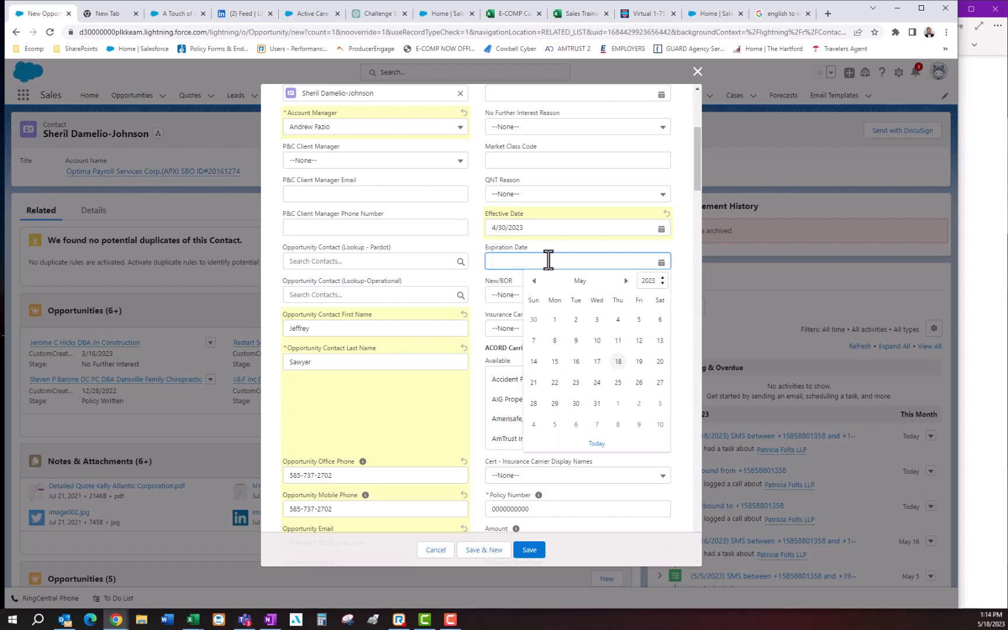
{"action": "type", "text": "4/30/2024"}
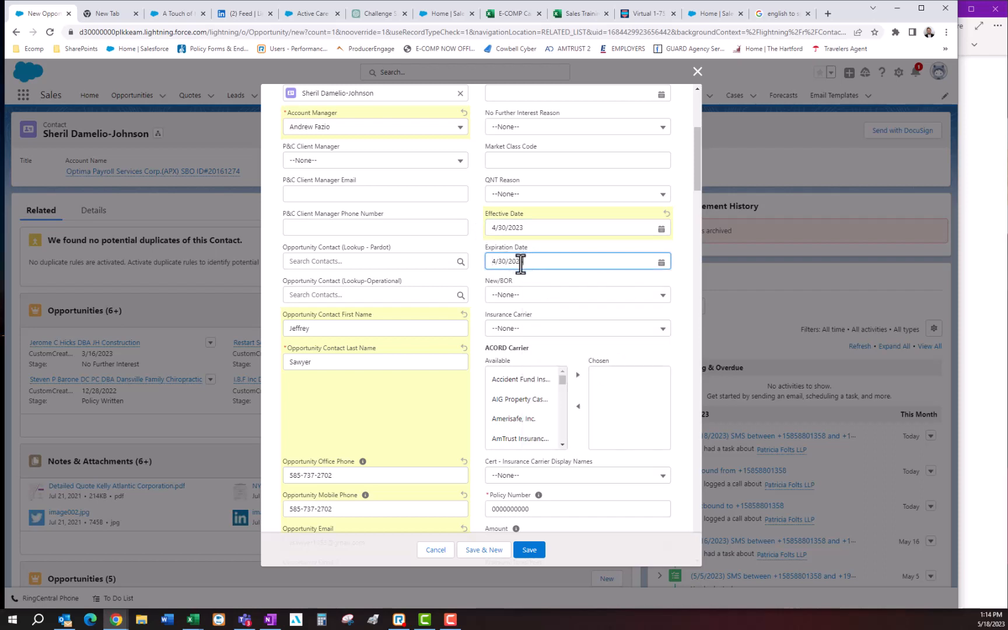
- Set the New/BOR value of the opportunity to New
{"action": "scroll", "coordinate": [561, 284], "scroll_direction": "down", "scroll_amount": 1}
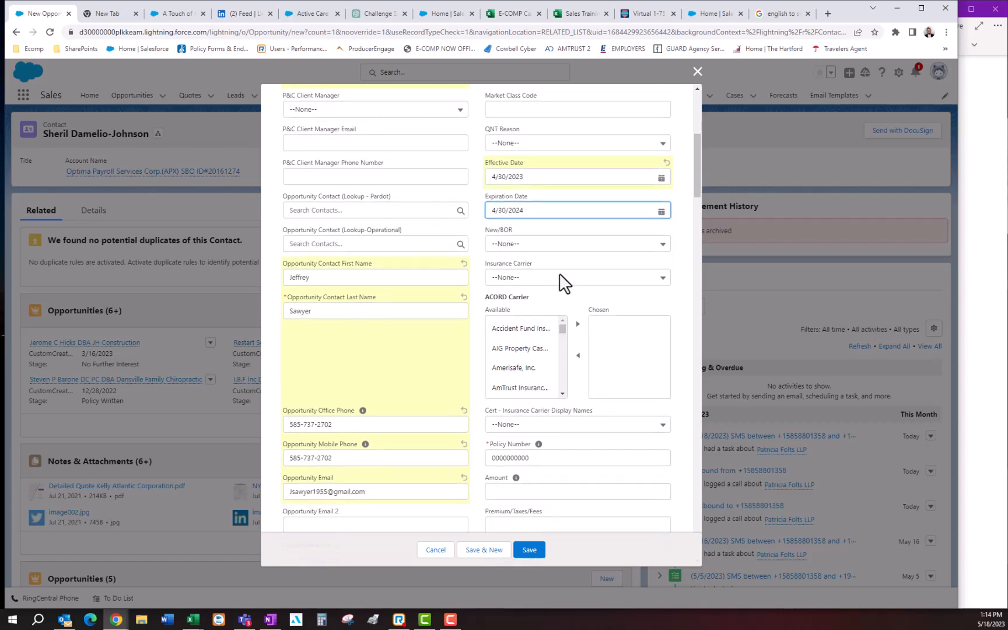
{"action": "left_click", "coordinate": [509, 244]}
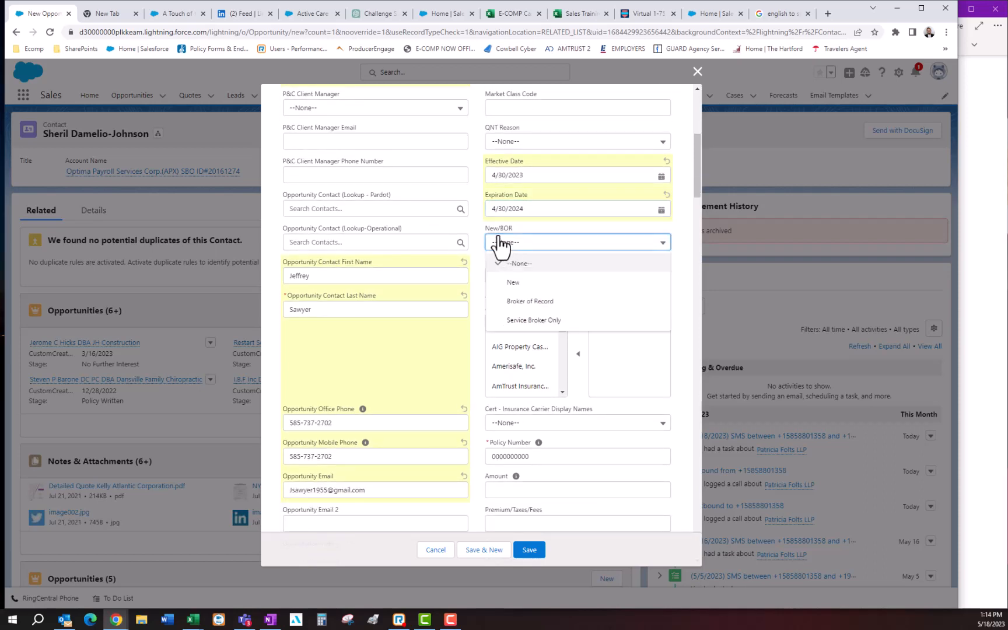
{"action": "left_click", "coordinate": [524, 286]}
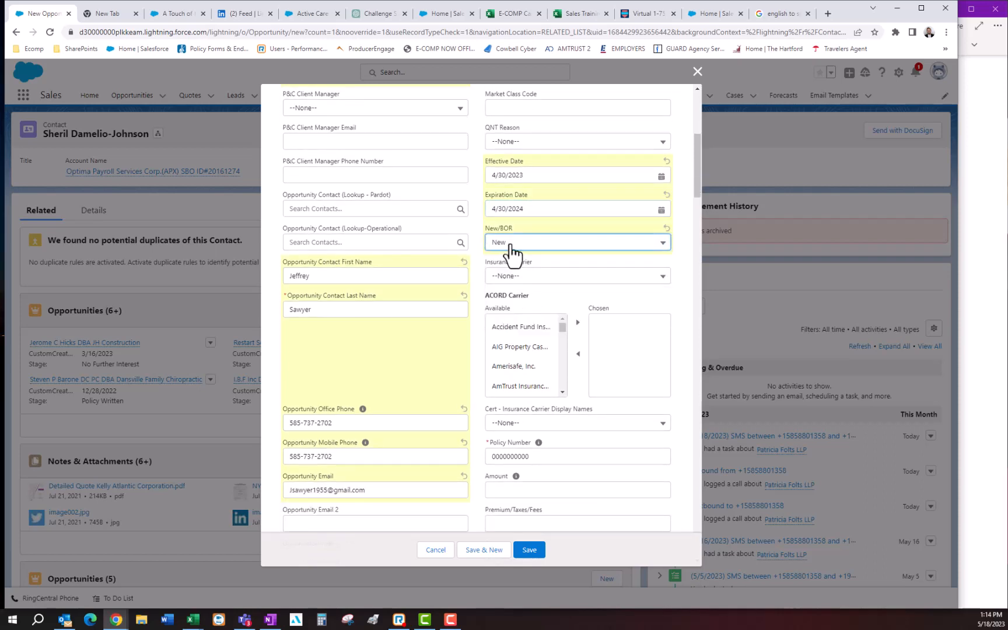
- Enter class code 0042 as the opportunity's Form Listed - Class 1
{"action": "scroll", "coordinate": [543, 262], "scroll_direction": "down", "scroll_amount": 2}
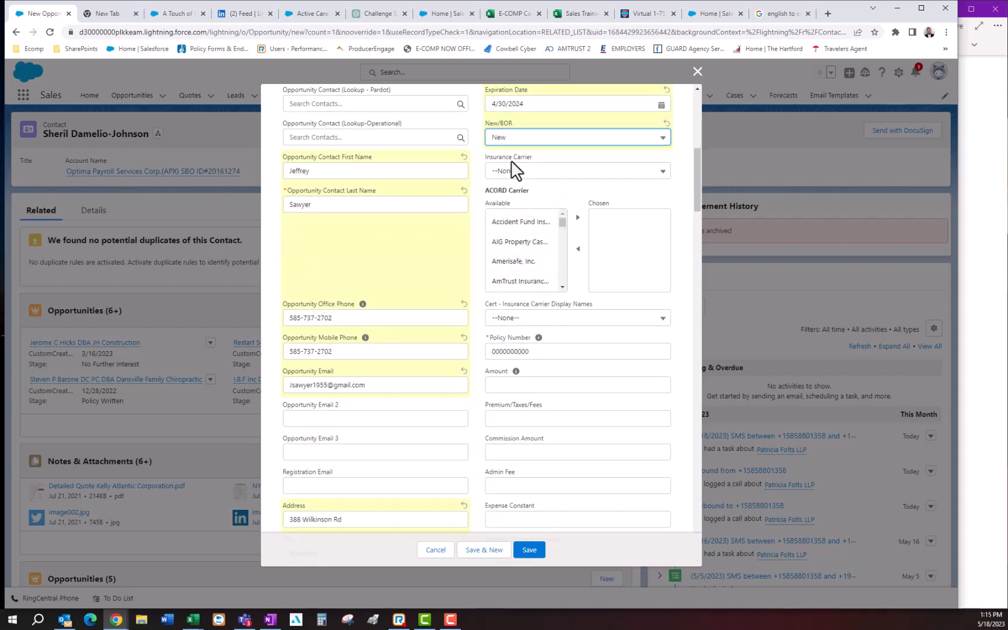
{"action": "scroll", "coordinate": [522, 355], "scroll_direction": "down", "scroll_amount": 3}
{"action": "scroll", "coordinate": [515, 312], "scroll_direction": "down", "scroll_amount": 7}
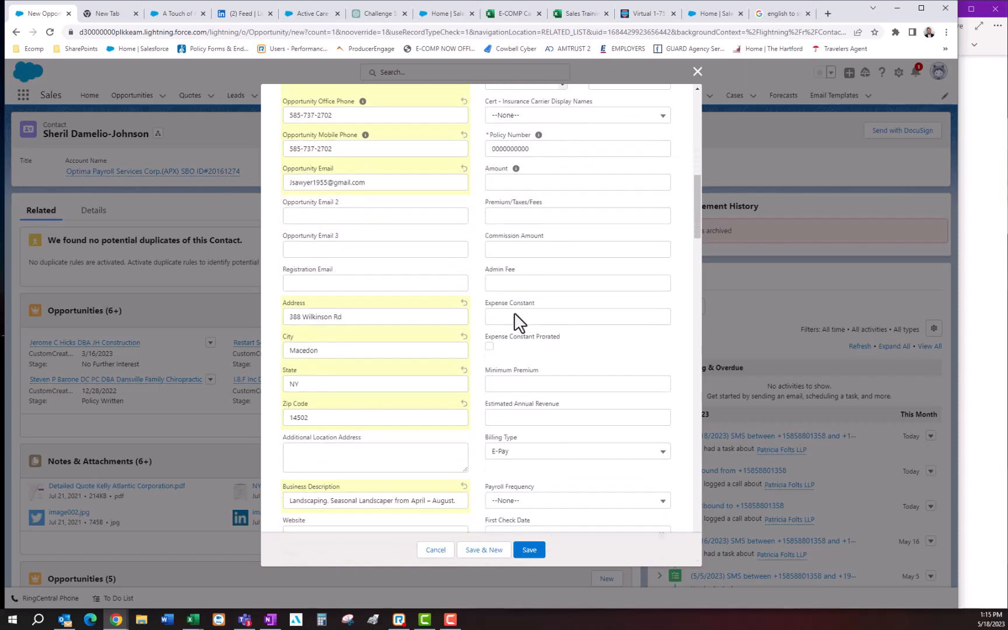
{"action": "left_click", "coordinate": [525, 377]}
{"action": "scroll", "coordinate": [542, 382], "scroll_direction": "down", "scroll_amount": 1}
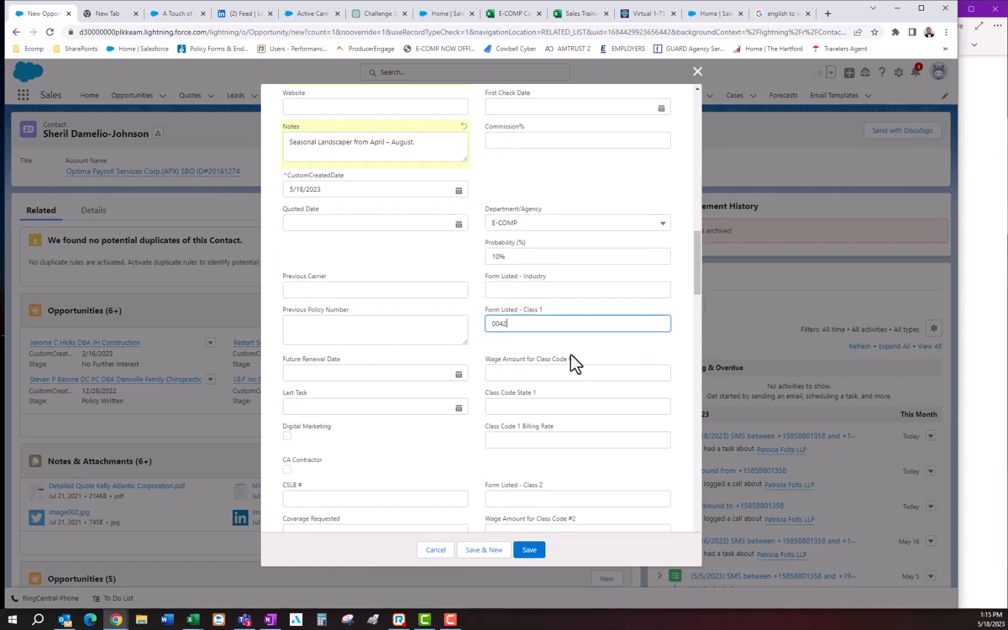
- Set the wage amount for class code #1 to 40000 and its class code state to NY
{"action": "left_click", "coordinate": [546, 376]}
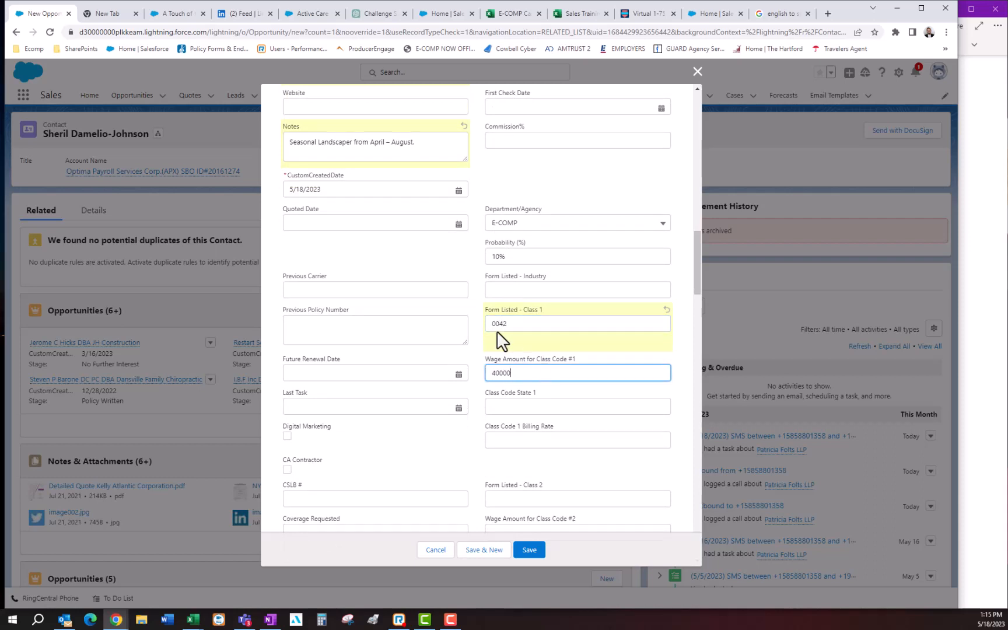
{"action": "left_click", "coordinate": [495, 406]}
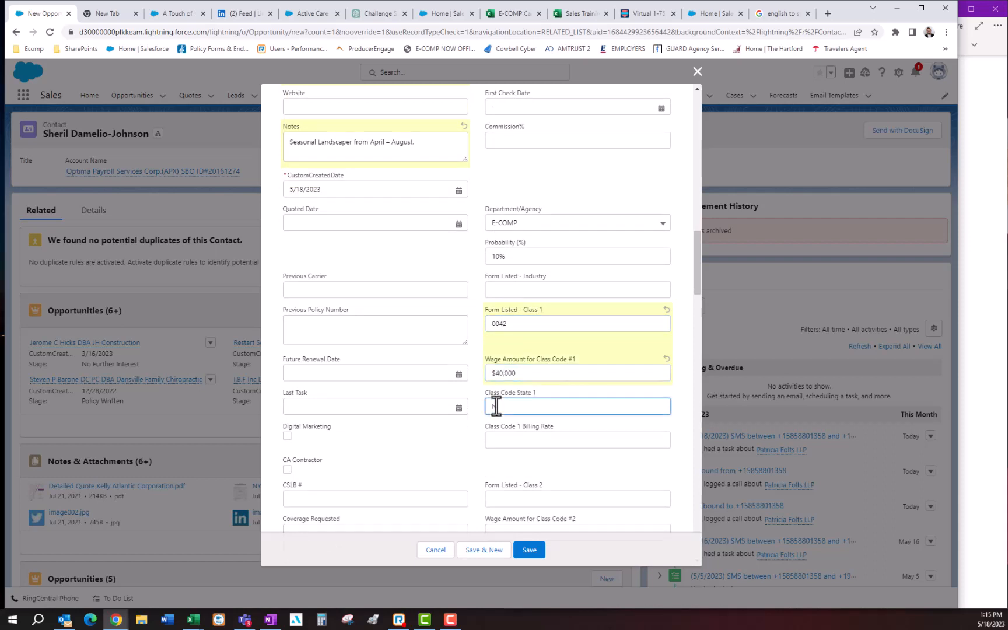
{"action": "type", "text": "NY"}
- Check the remaining class code, payroll frequency and coverage fields for further details that need filling in
{"action": "scroll", "coordinate": [496, 405], "scroll_direction": "down", "scroll_amount": 3}
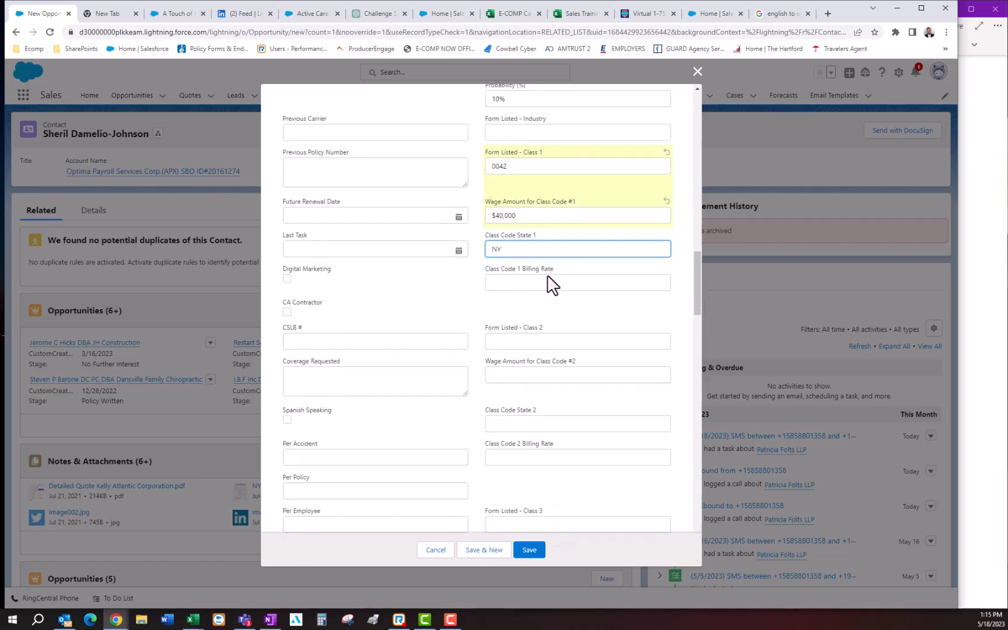
{"action": "scroll", "coordinate": [548, 300], "scroll_direction": "down", "scroll_amount": 8}
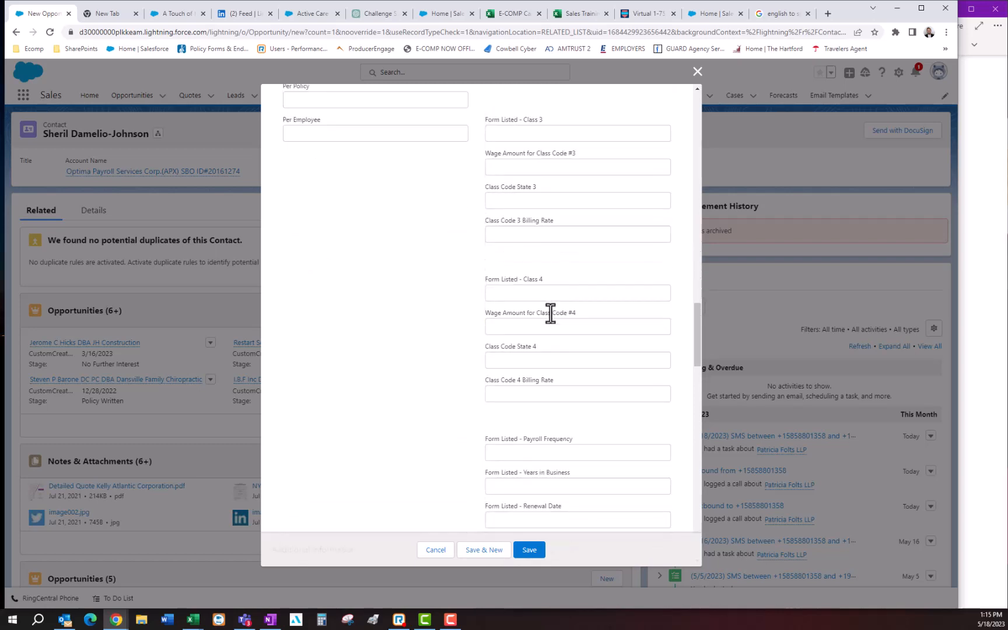
{"action": "scroll", "coordinate": [534, 175], "scroll_direction": "up", "scroll_amount": 1}
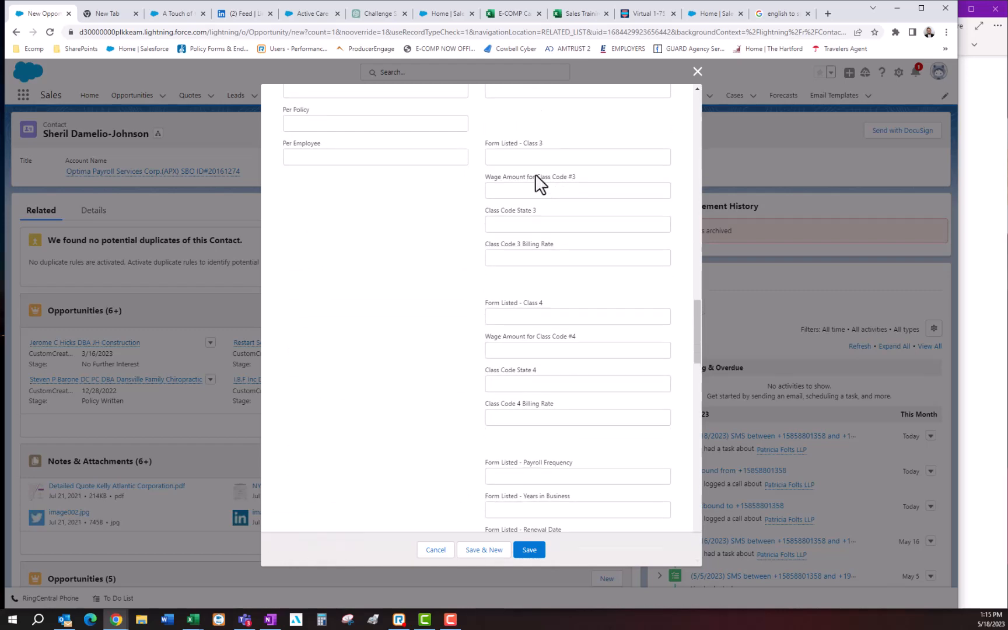
{"action": "scroll", "coordinate": [542, 156], "scroll_direction": "up", "scroll_amount": 2}
{"action": "scroll", "coordinate": [539, 286], "scroll_direction": "down", "scroll_amount": 2}
{"action": "scroll", "coordinate": [456, 304], "scroll_direction": "up", "scroll_amount": 8}
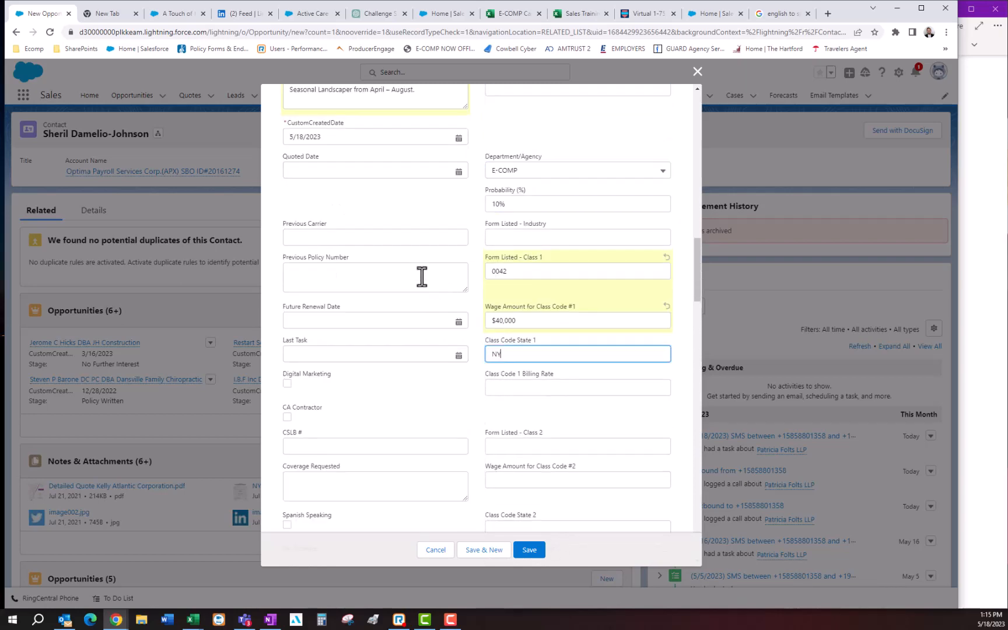
{"action": "scroll", "coordinate": [308, 177], "scroll_direction": "up", "scroll_amount": 2}
{"action": "scroll", "coordinate": [576, 313], "scroll_direction": "down", "scroll_amount": 13}
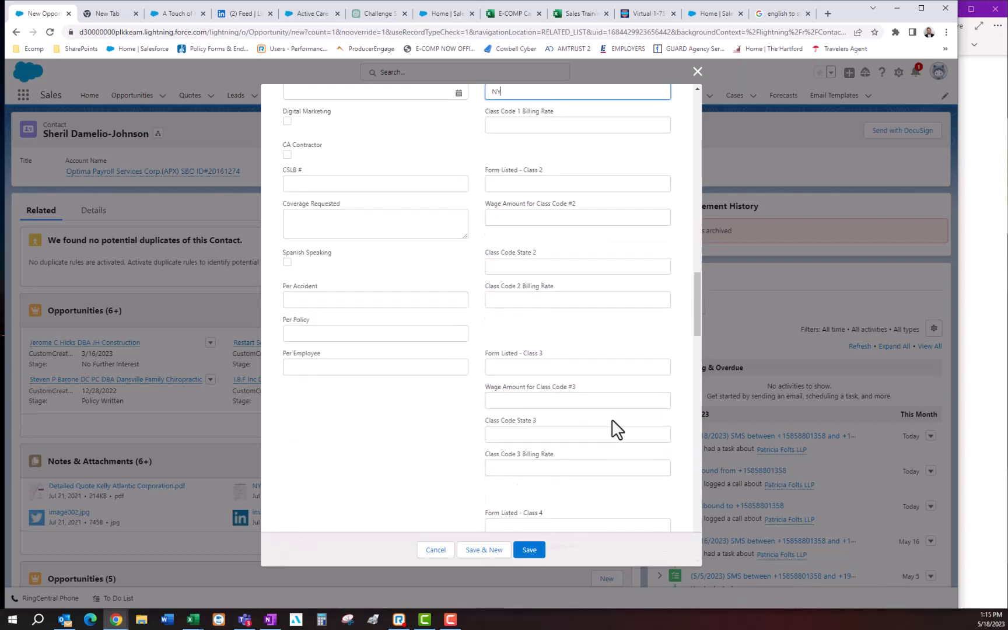
{"action": "scroll", "coordinate": [595, 399], "scroll_direction": "down", "scroll_amount": 5}
- Copy the client's full name into the Owner Name #1 field under Additional Information
{"action": "left_click", "coordinate": [514, 239]}
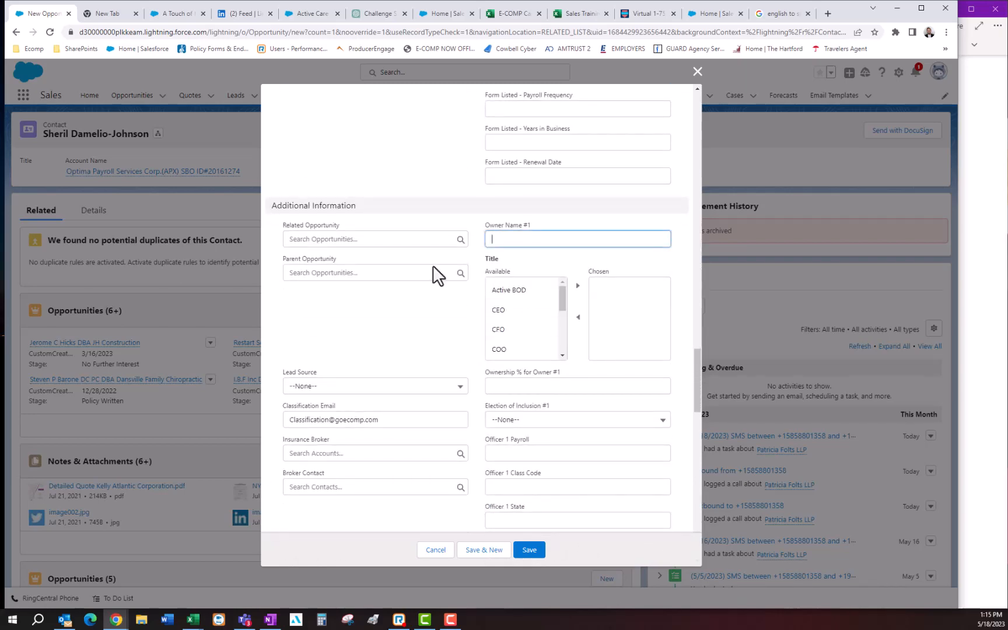
{"action": "key", "text": "alt+Tab"}
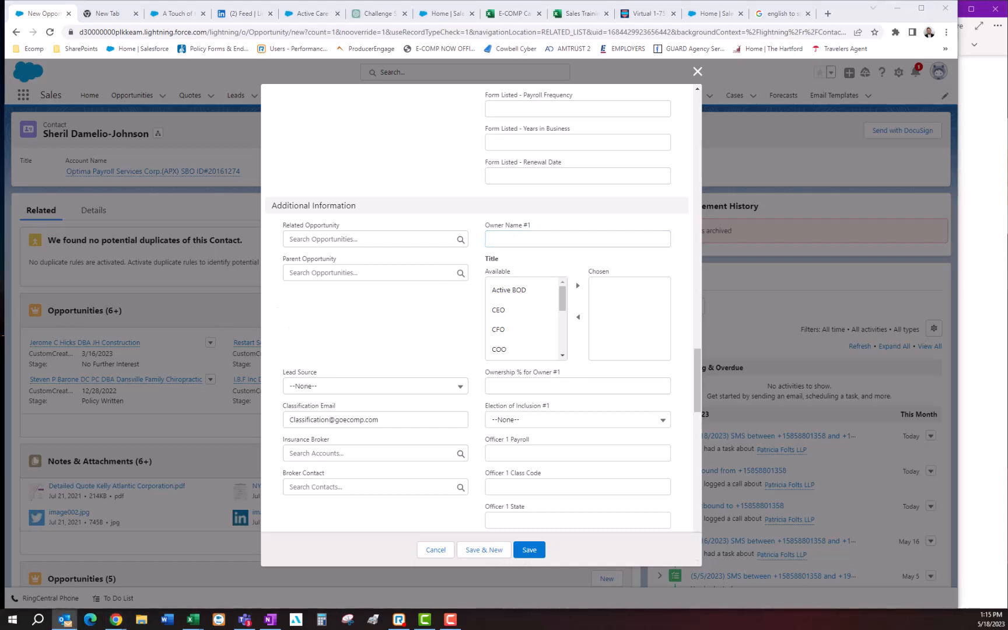
{"action": "key", "text": "alt+Tab"}
- Assign the title Owner to the first owner
{"action": "scroll", "coordinate": [540, 325], "scroll_direction": "down", "scroll_amount": 2}
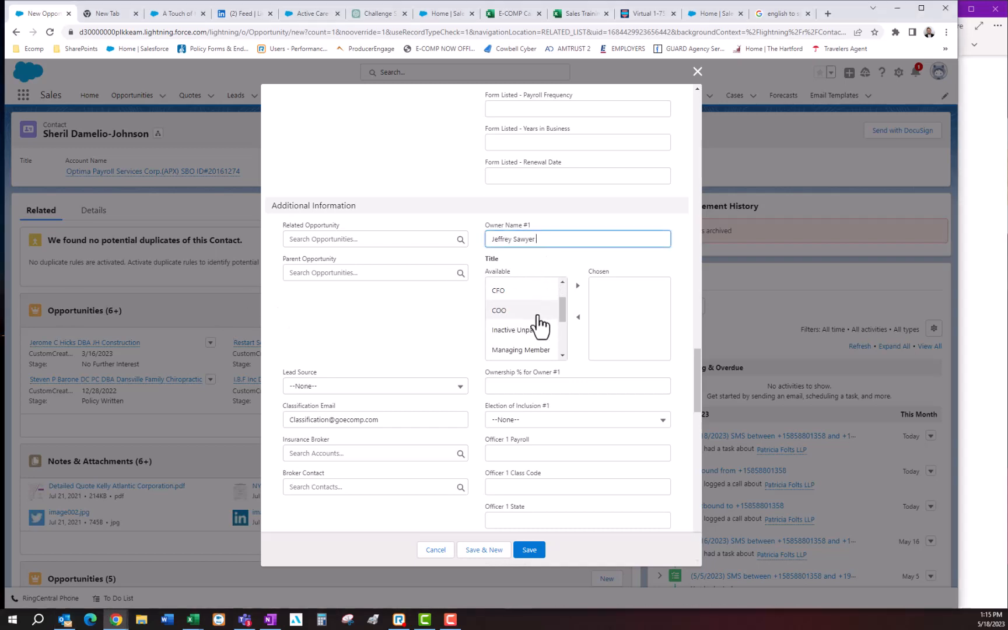
{"action": "scroll", "coordinate": [538, 338], "scroll_direction": "down", "scroll_amount": 3}
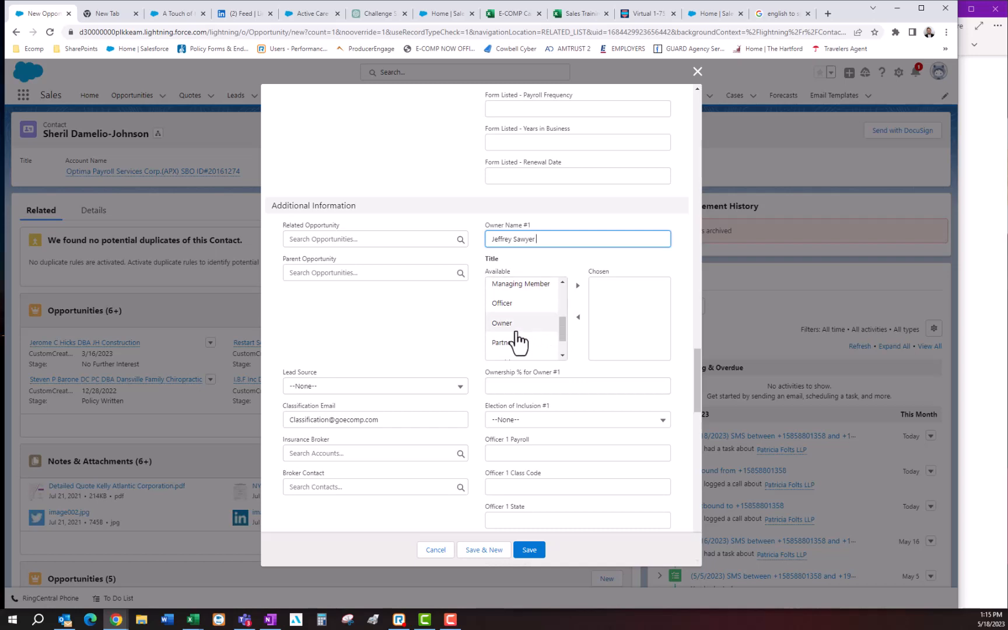
{"action": "left_click", "coordinate": [516, 327]}
{"action": "left_click", "coordinate": [577, 285]}
- Set the ownership for Owner #1 to 100% and the Election of Inclusion #1 to Excluded
{"action": "left_click", "coordinate": [519, 385]}
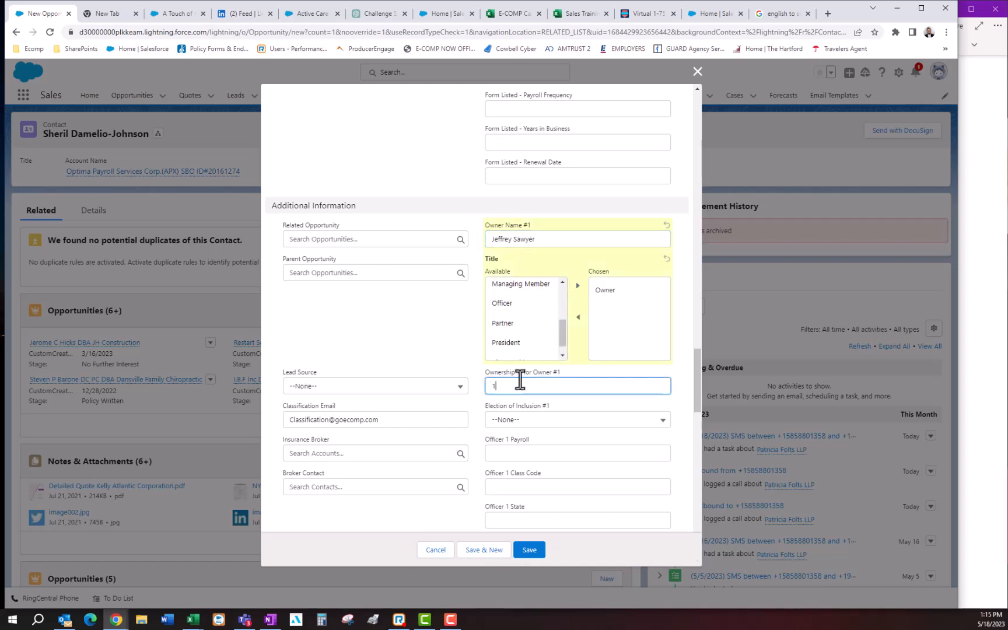
{"action": "scroll", "coordinate": [520, 382], "scroll_direction": "down", "scroll_amount": 2}
{"action": "left_click", "coordinate": [510, 315]}
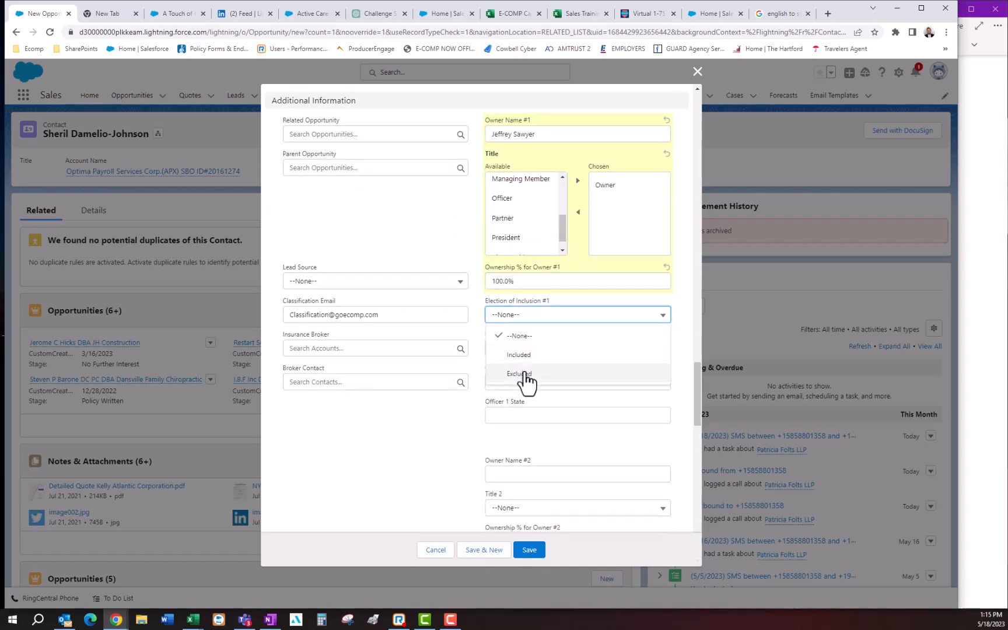
{"action": "left_click", "coordinate": [525, 376]}
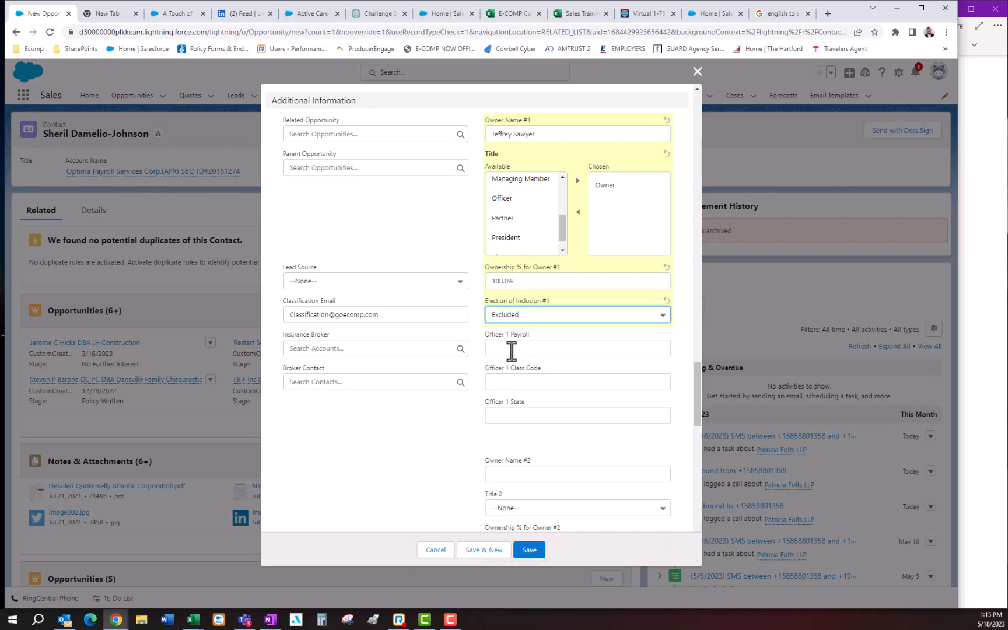
- Set Officer 1's payroll to 0, class code to 9999 and state to NY, and save the new opportunity
{"action": "left_click", "coordinate": [511, 348]}
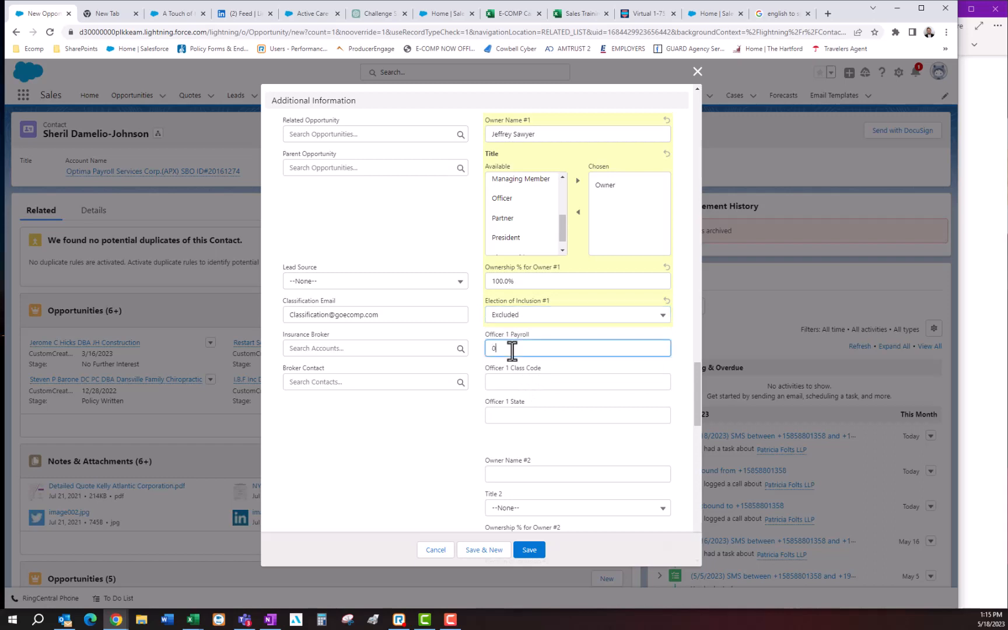
{"action": "left_click", "coordinate": [512, 380]}
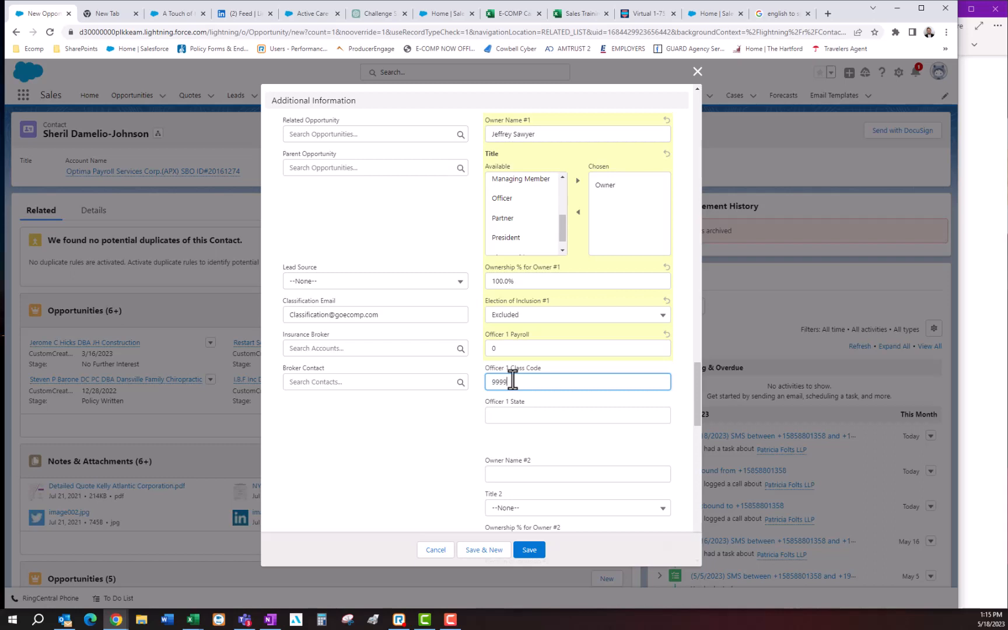
{"action": "left_click", "coordinate": [530, 417]}
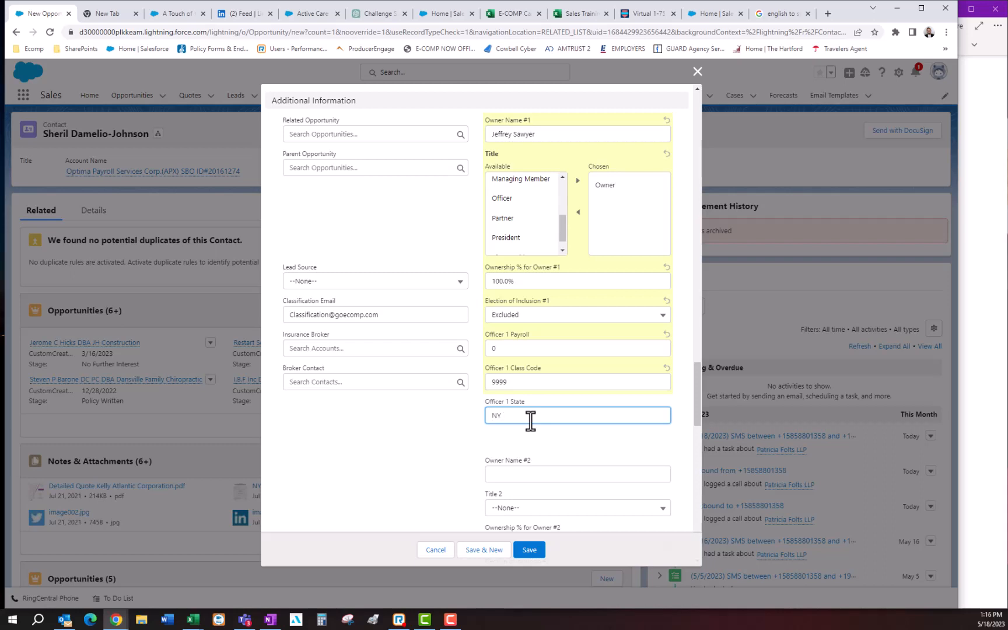
{"action": "left_click", "coordinate": [529, 550]}
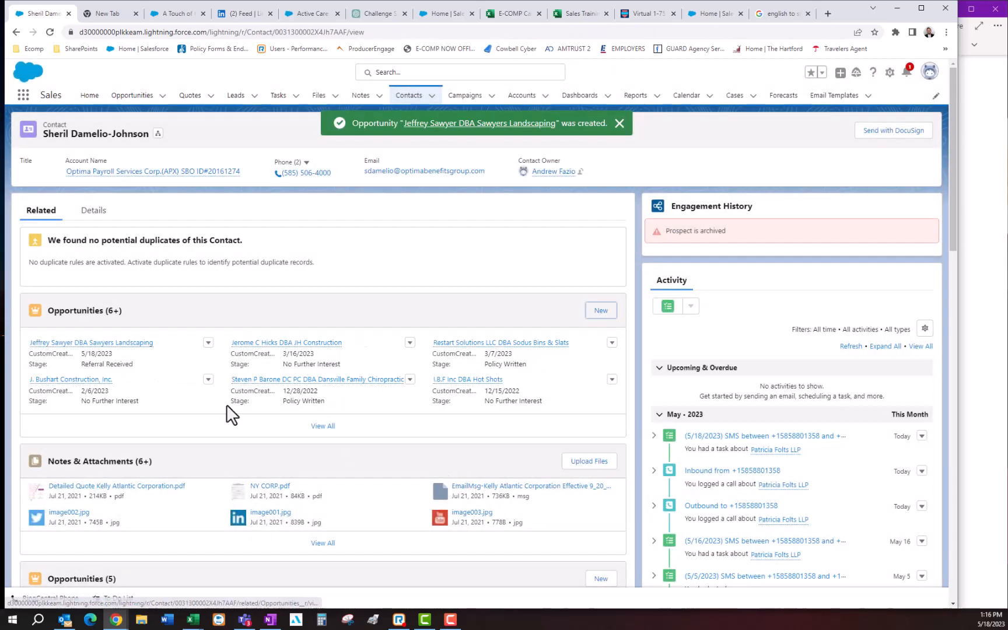
- Open the newly created landscaping opportunity from the contact's related opportunities and copy the Next Step text from its details
{"action": "mouse_move", "coordinate": [93, 353]}
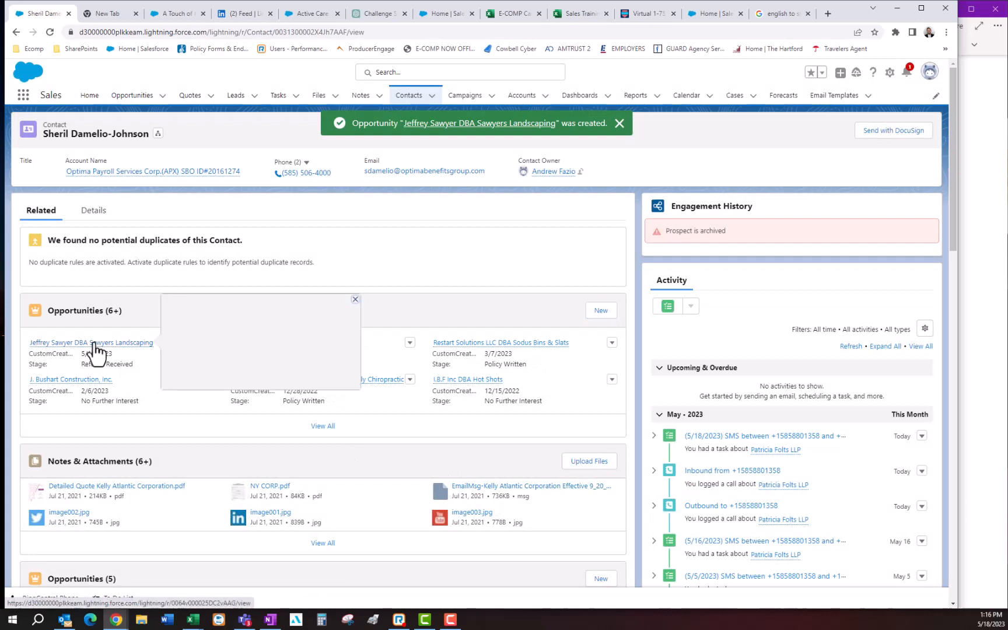
{"action": "left_click", "coordinate": [59, 344]}
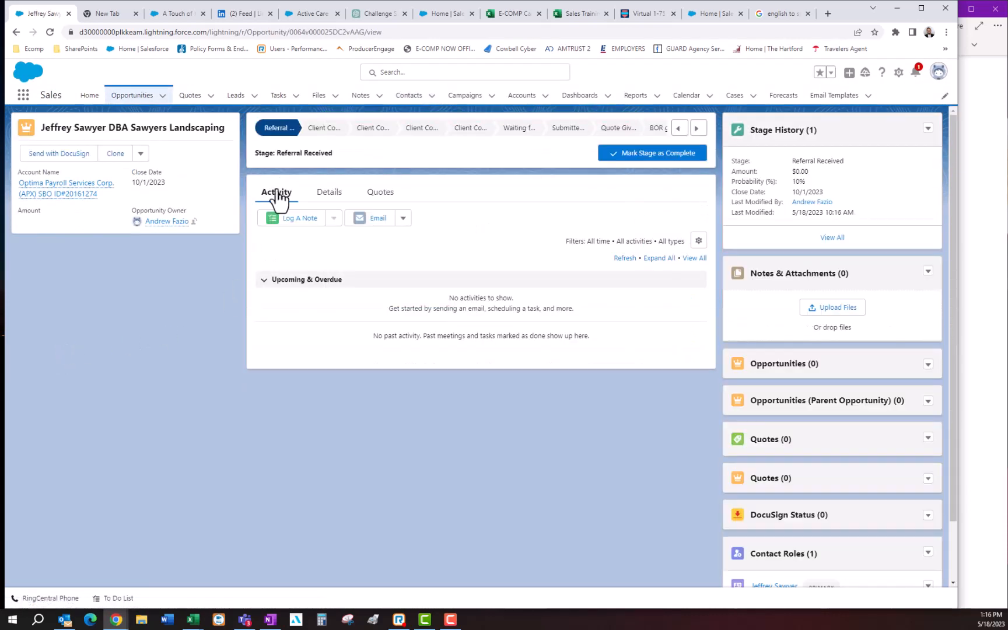
{"action": "left_click", "coordinate": [328, 198]}
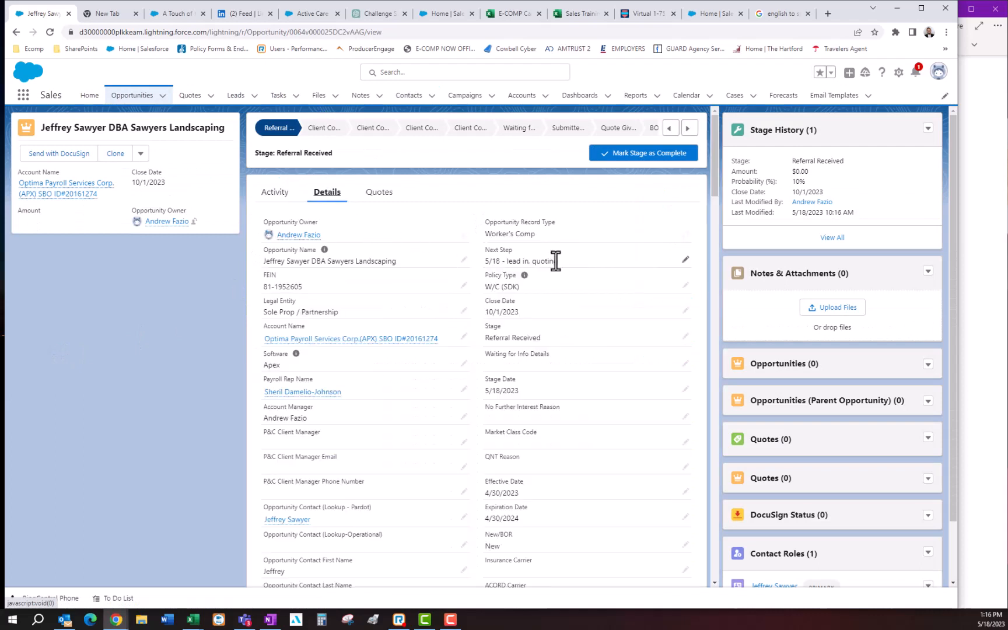
{"action": "left_click_drag", "start_coordinate": [559, 260], "coordinate": [480, 264]}
- Start a logged note on the opportunity with the subject Quoting and the comment "5/18 - lead in, quoting"
{"action": "left_click", "coordinate": [273, 193]}
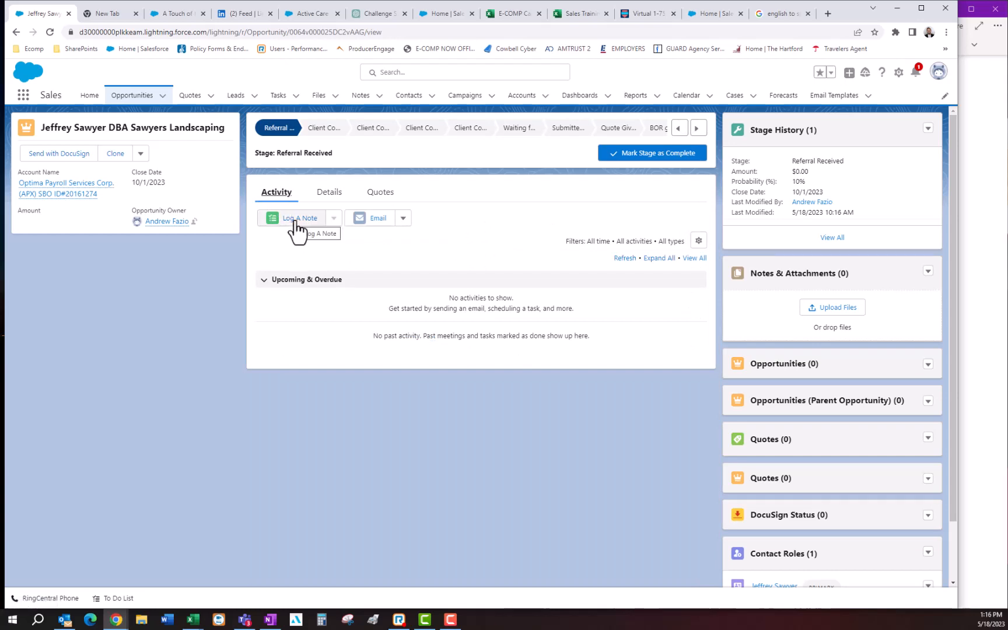
{"action": "left_click", "coordinate": [295, 222]}
{"action": "left_click", "coordinate": [745, 384]}
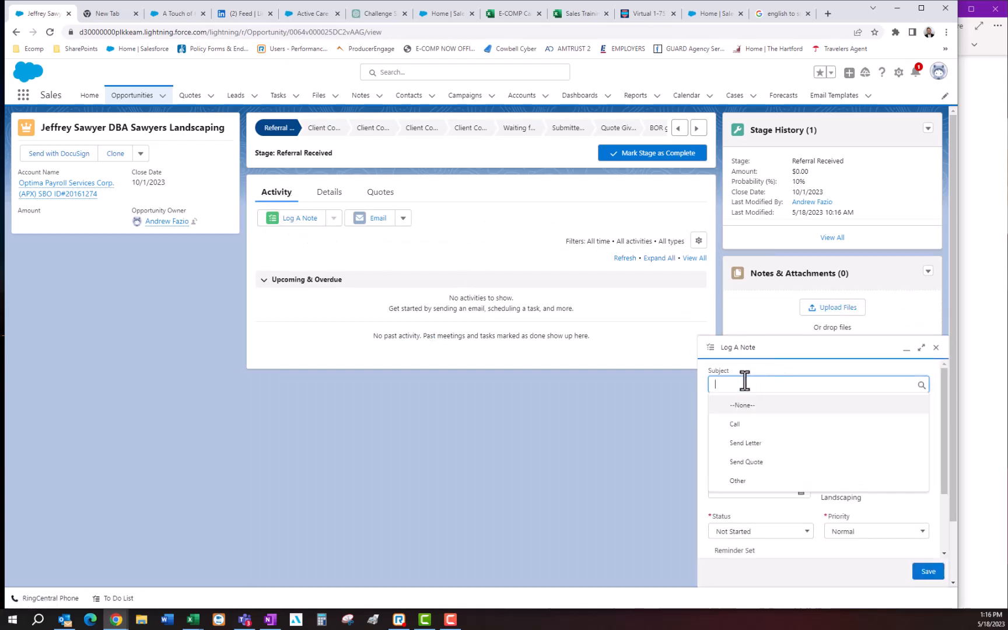
{"action": "type", "text": "Quoting"}
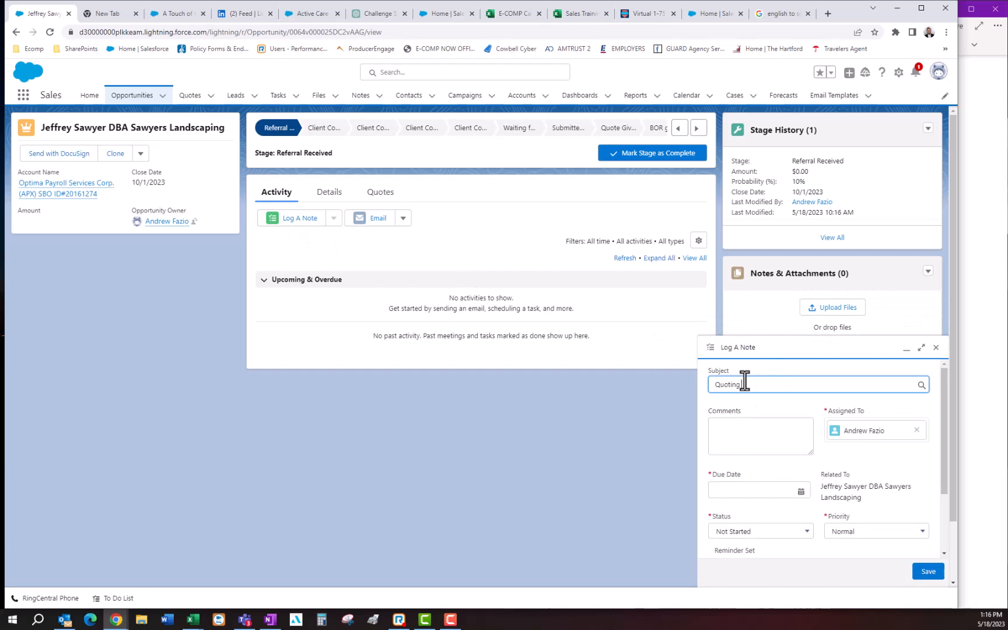
{"action": "left_click", "coordinate": [735, 431]}
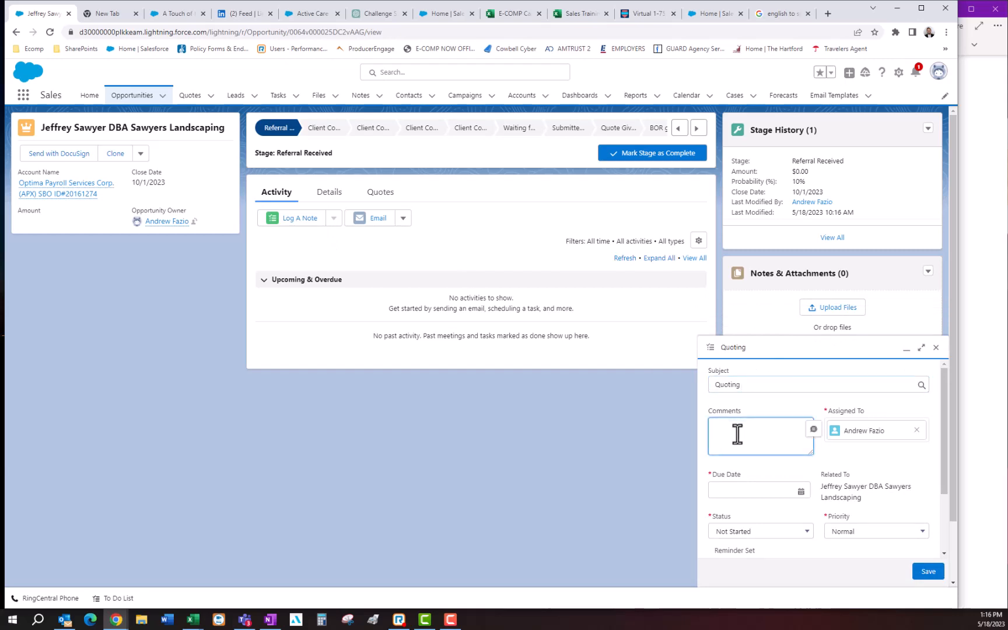
{"action": "type", "text": "5/18 - lead in, quoting"}
- Set the Quoting note's due date to 5/19/2023 and save the note
{"action": "left_click", "coordinate": [734, 490]}
{"action": "scroll", "coordinate": [735, 488], "scroll_direction": "down", "scroll_amount": 2}
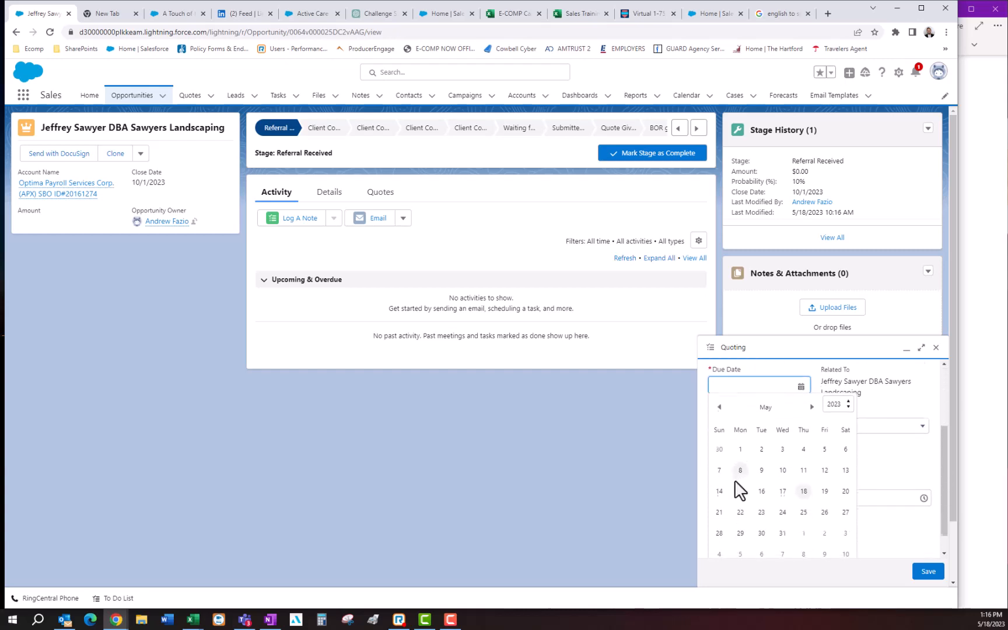
{"action": "left_click", "coordinate": [824, 495]}
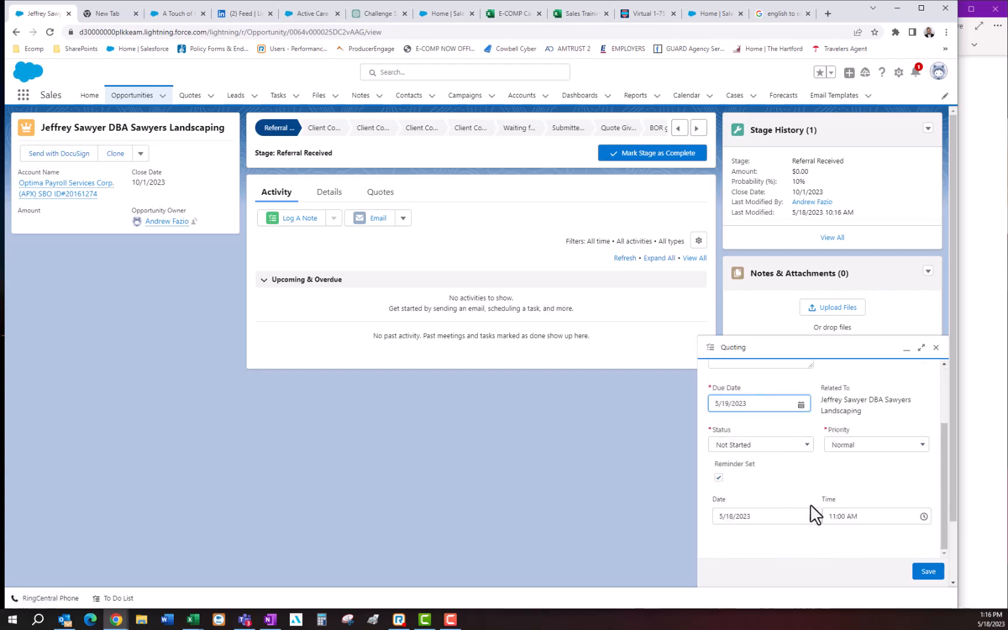
{"action": "left_click", "coordinate": [928, 572]}
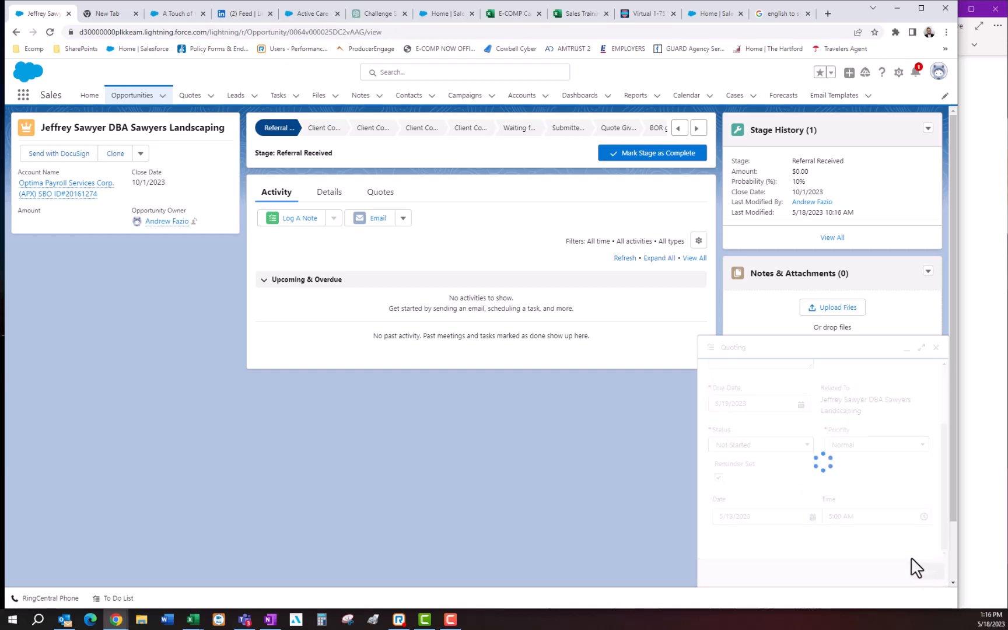